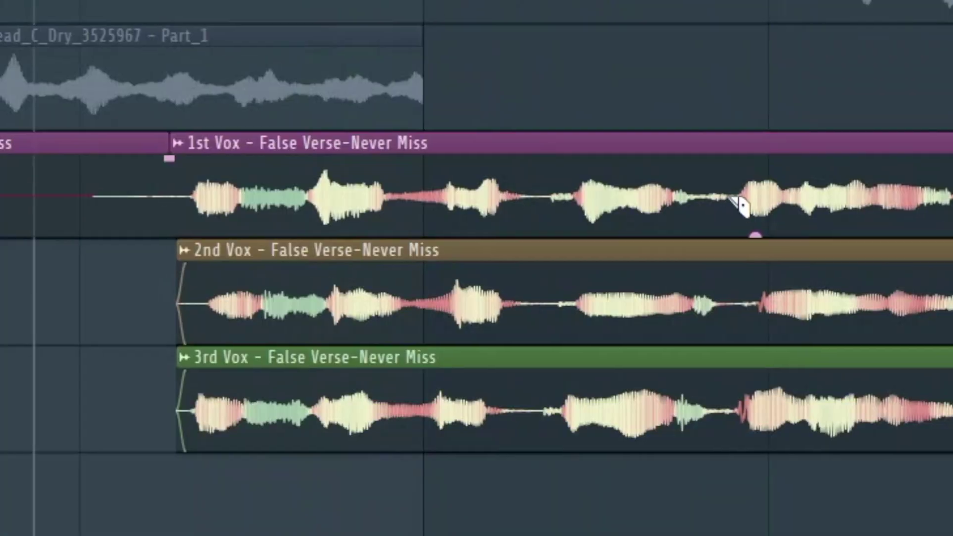
Slice the 1st and 2nd Vox clips just before the next phrase and reverse the Never Miss - 2025-Sep-22 audio clip
left_click(742, 202)
left_click(714, 299)
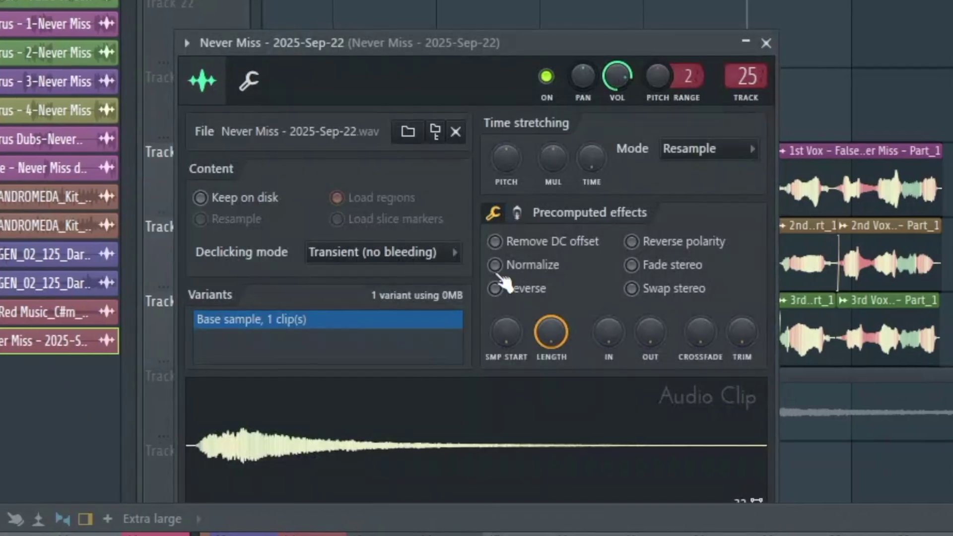
left_click(494, 286)
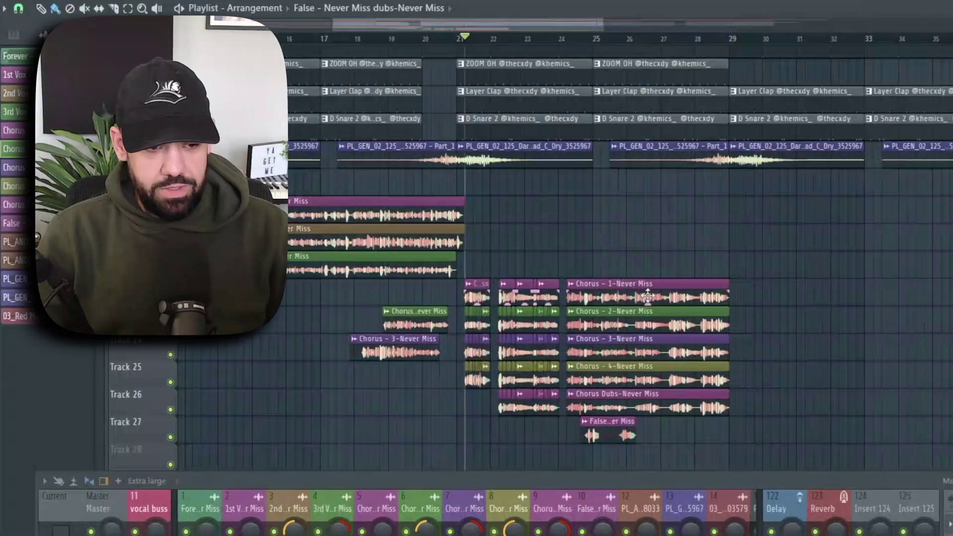
Look over the vocal, lead and drum clips in the playlist arrangement, back to the start of the song
scroll(569, 270, "up", 6)
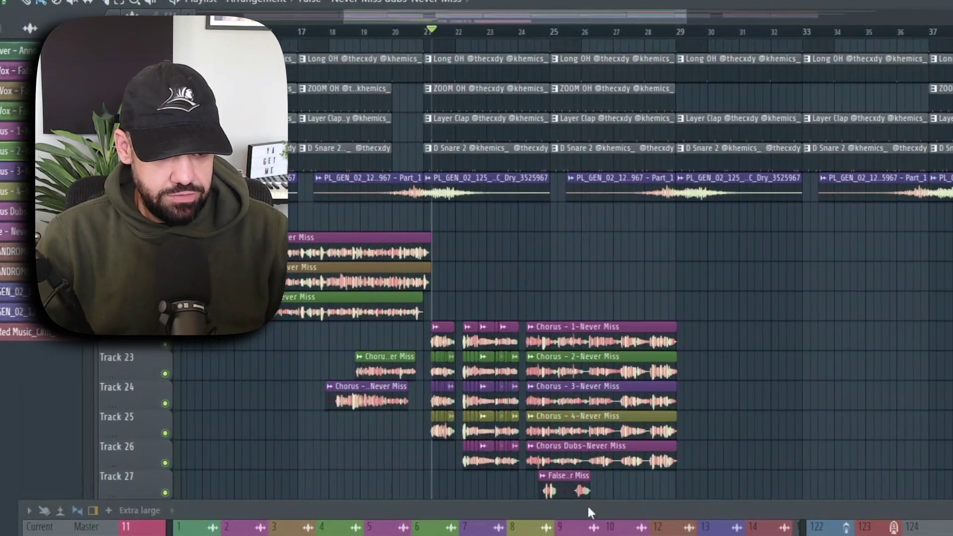
scroll(437, 376, "up", 2)
scroll(453, 395, "down", 3)
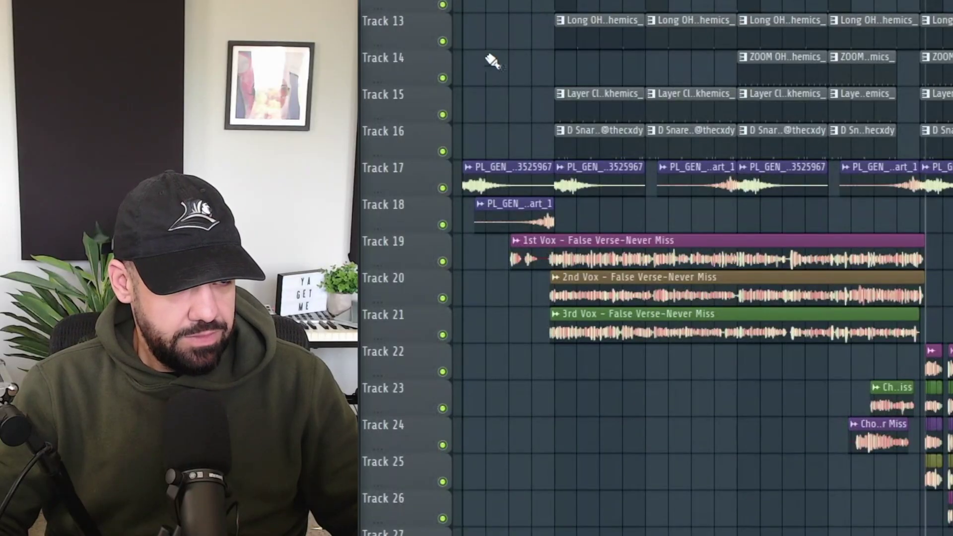
scroll(419, 146, "up", 4)
scroll(460, 200, "down", 1)
left_click_drag(460, 201, 543, 352)
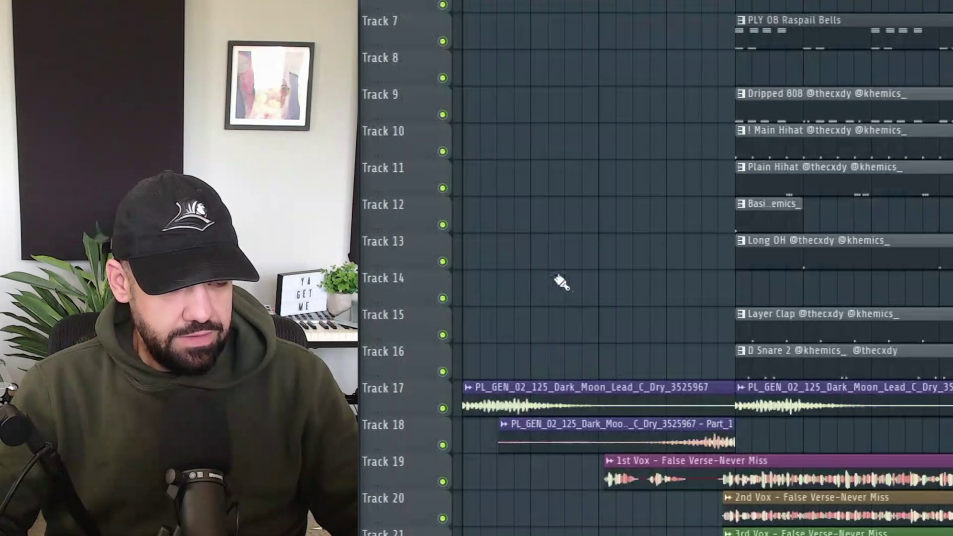
scroll(799, 304, "up", 1)
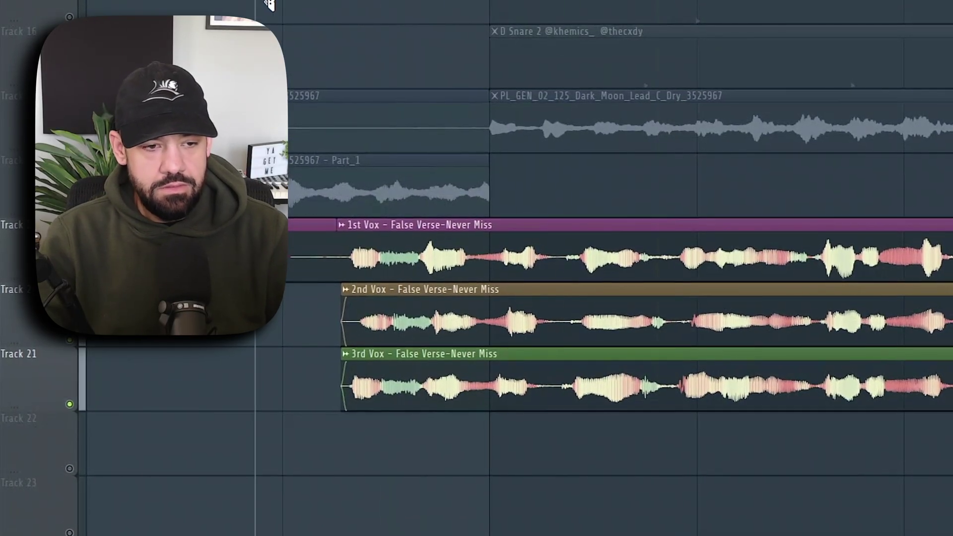
Slice the 1st, 2nd and 3rd Vox clips in the gap after the opening phrase of the verse
key("space")
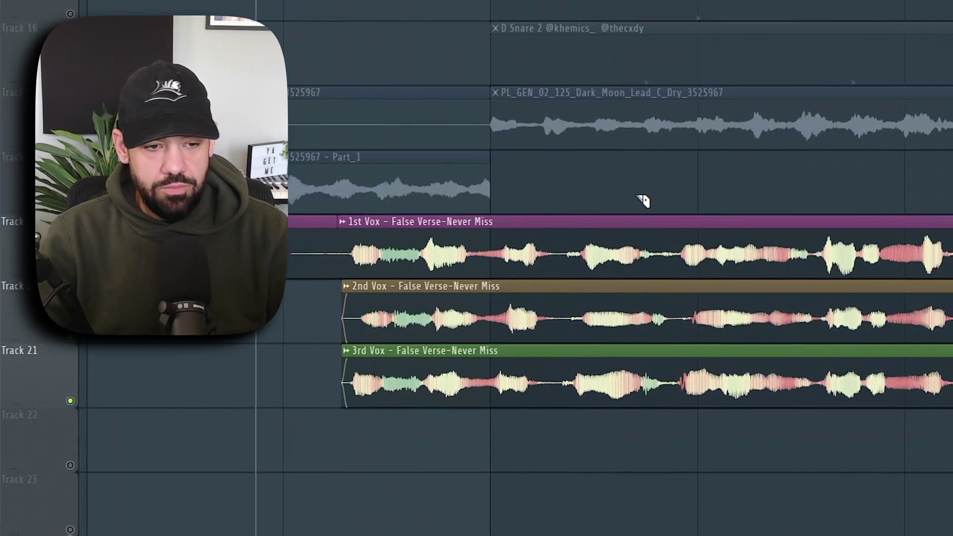
key("space")
left_click(684, 263)
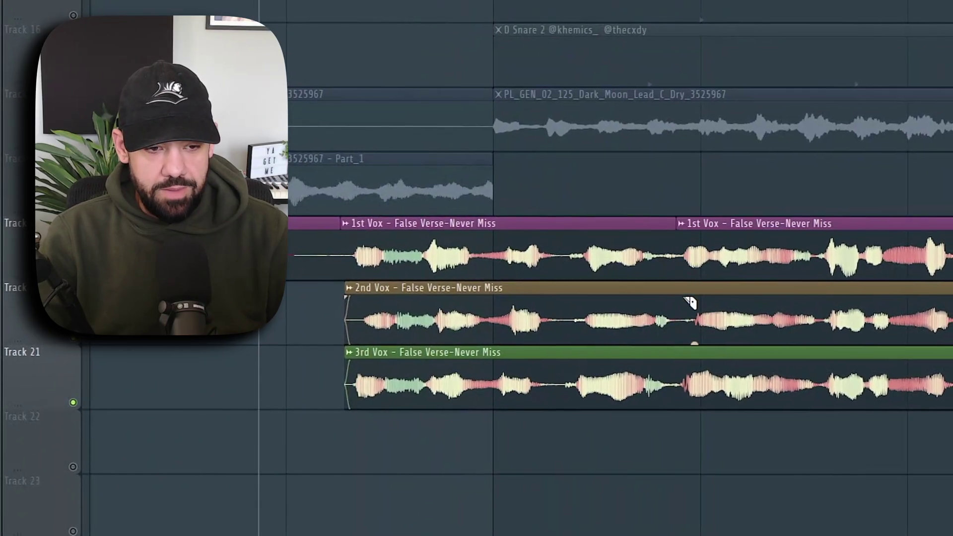
left_click(689, 327)
left_click(689, 394)
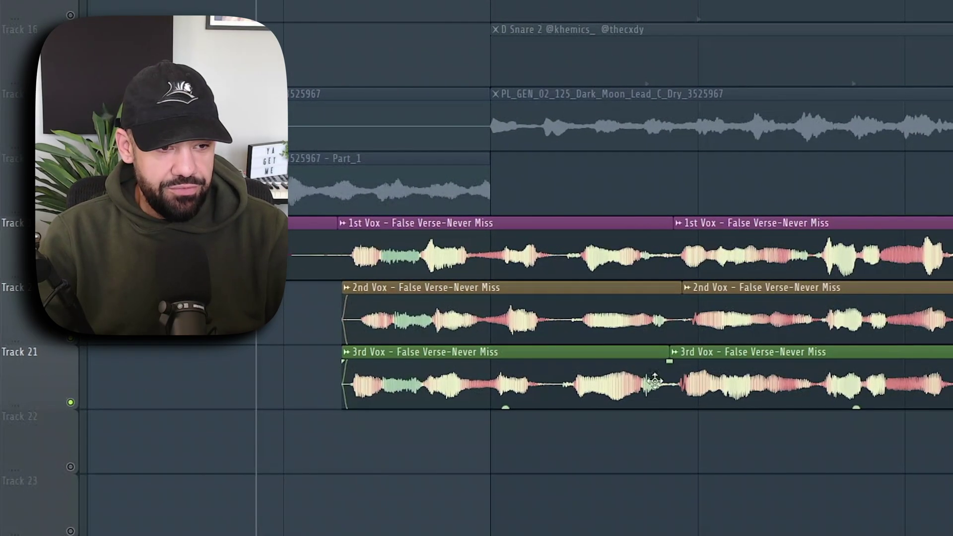
Copy the sliced opening phrase of all three Vox clips down to empty tracks 24 to 26
key("p")
scroll(489, 367, "down", 2)
left_click_drag(476, 377, 502, 223)
scroll(502, 223, "down", 1)
scroll(502, 223, "down", 1)
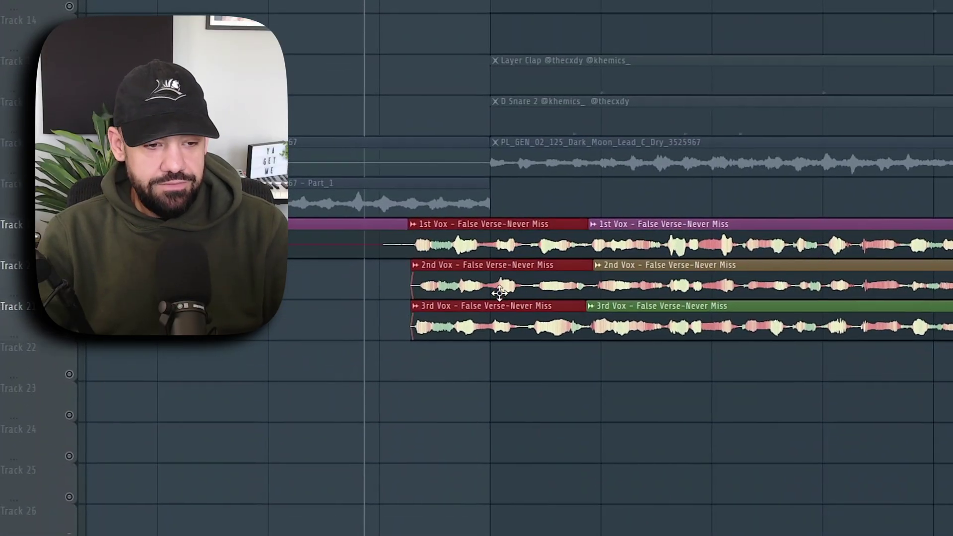
left_click_drag(497, 291, 497, 498)
Solo tracks 24, 25 and 26 and play back the copied vocal phrase
scroll(144, 419, "down", 1)
right_click(67, 461)
left_click_drag(67, 419, 66, 379)
scroll(472, 385, "down", 1)
scroll(471, 384, "up", 1)
key("space")
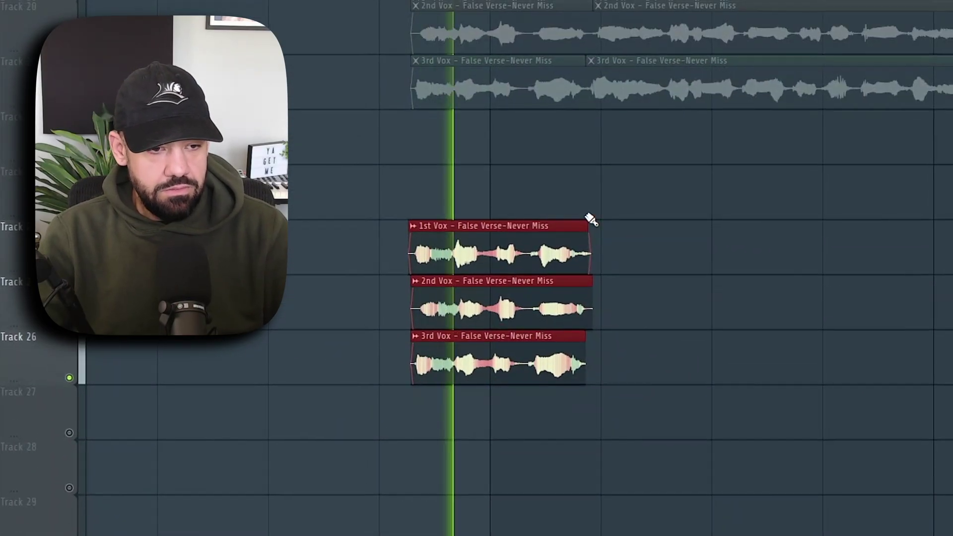
scroll(594, 233, "up", 3)
key("space")
Deselect the copied clips and make each of the three Vox clips on tracks 24 to 26 unique as a sample
scroll(603, 208, "down", 3)
key("ctrl+d")
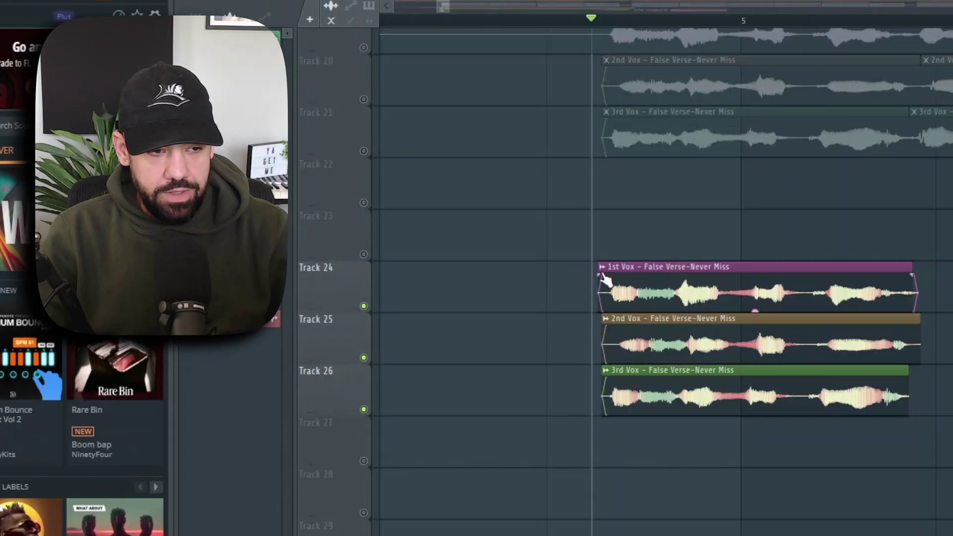
right_click(606, 281)
left_click(733, 293)
right_click(615, 304)
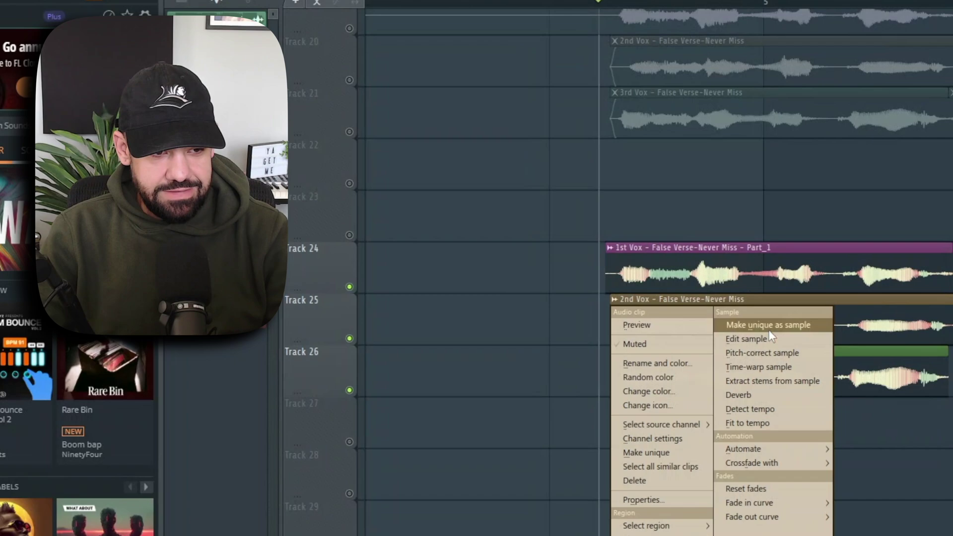
left_click(768, 326)
right_click(616, 363)
left_click(740, 372)
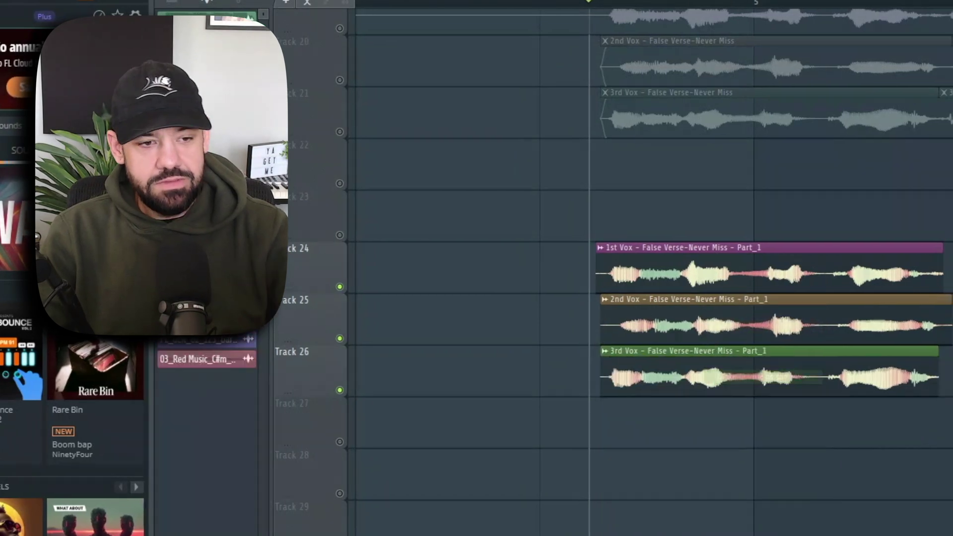
Reverse the 1st, 2nd and 3rd Vox Part_1 samples with the precomputed Reverse effect
double_click(833, 265)
left_click(453, 285)
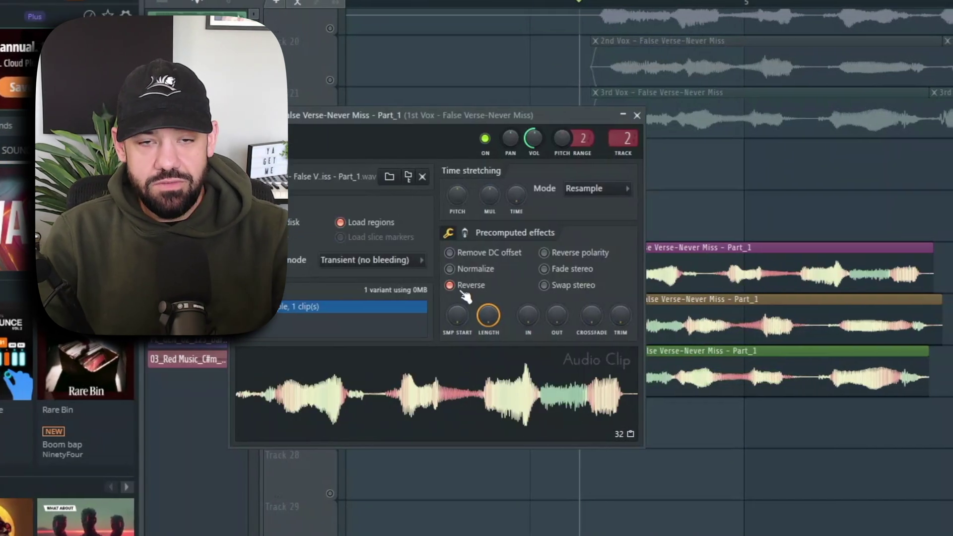
double_click(734, 323)
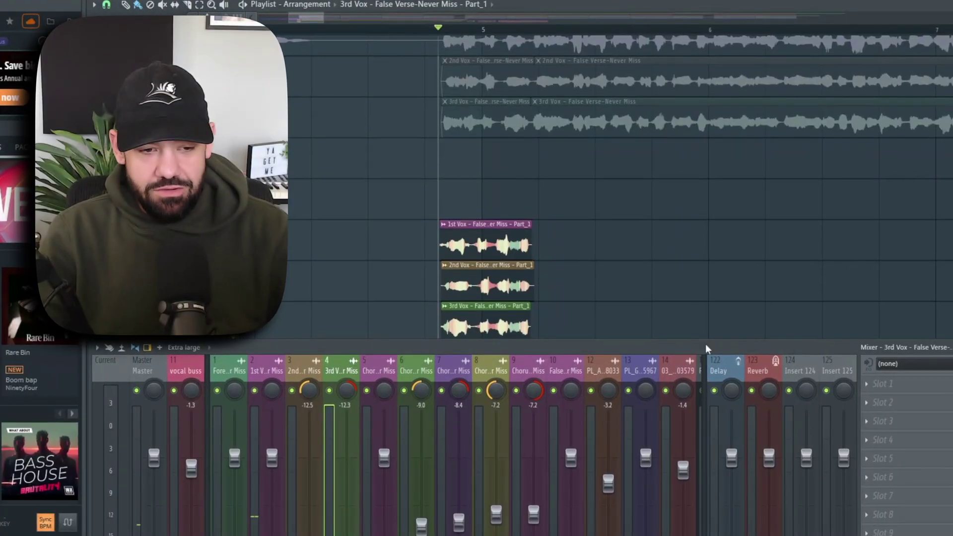
Add short fade-ins at the start of the reversed Vox clips and play them back
left_click_drag(705, 344, 713, 320)
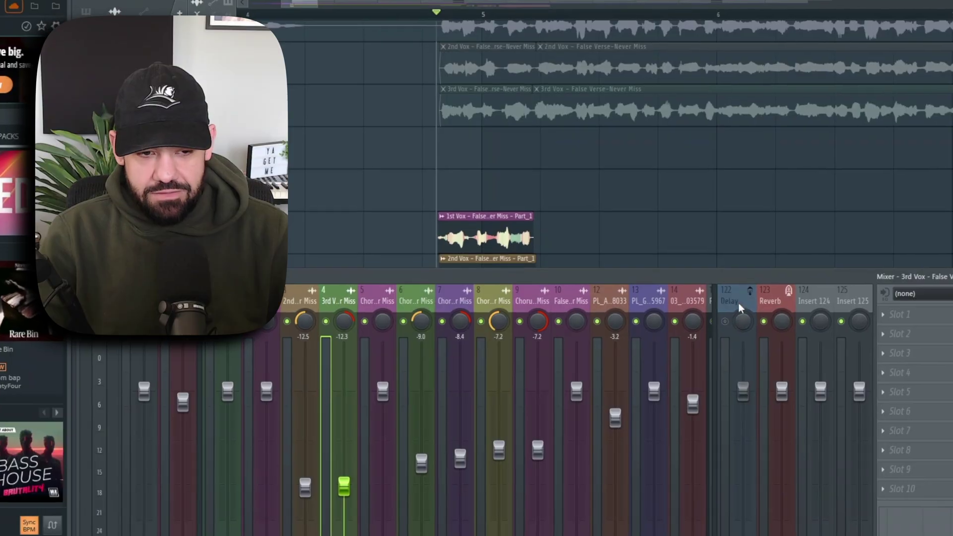
left_click_drag(714, 280, 635, 430)
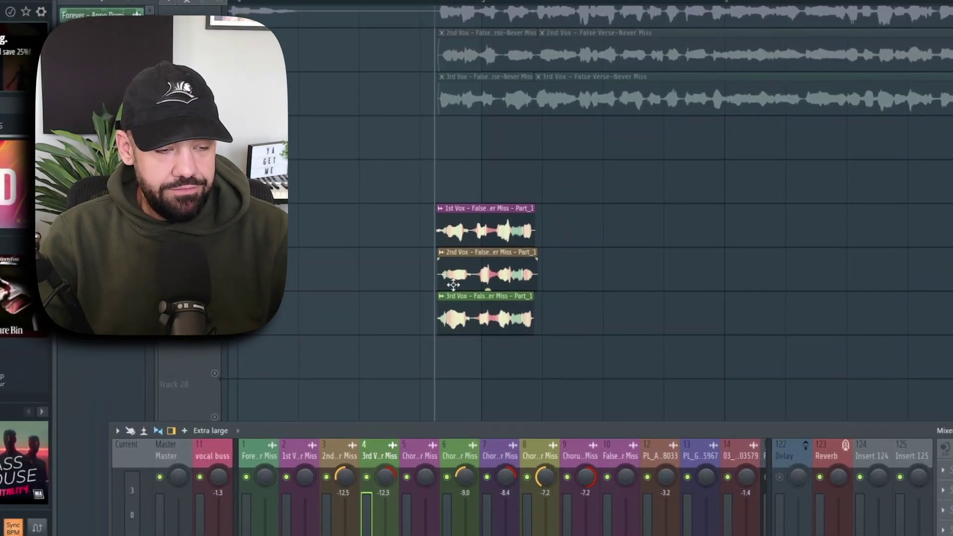
scroll(453, 284, "up", 3)
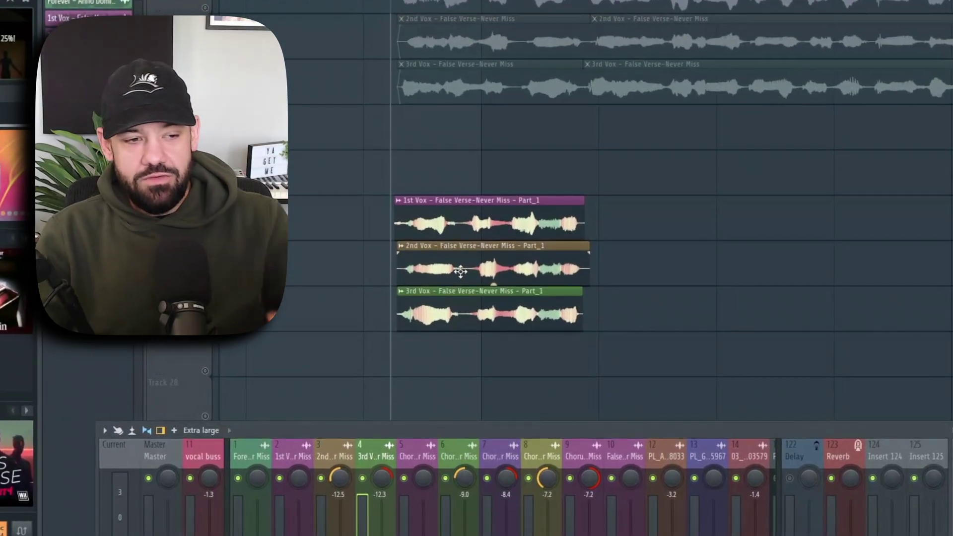
scroll(461, 248, "up", 3)
scroll(462, 231, "up", 3)
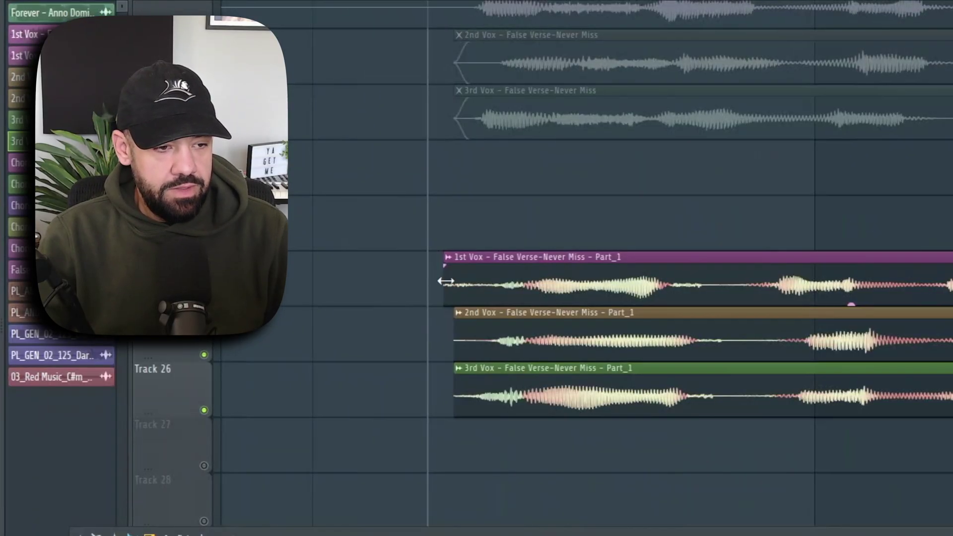
left_click_drag(452, 322, 471, 347)
left_click_drag(454, 378, 474, 392)
key("space")
key("space")
Nudge the reversed 2nd and 3rd Vox clips slightly earlier to line up with the 1st Vox clip, checking by playback
scroll(413, 385, "down", 3)
left_click_drag(583, 326, 574, 328)
left_click_drag(586, 390, 582, 389)
left_click_drag(586, 339, 581, 339)
key("space")
Slice the reversed 2nd and 3rd Vox clips between phrases, shift the 2nd Vox's first piece slightly later, and play back the alignment
left_click_drag(512, 317, 520, 379)
key("space")
left_click_drag(449, 328, 457, 328)
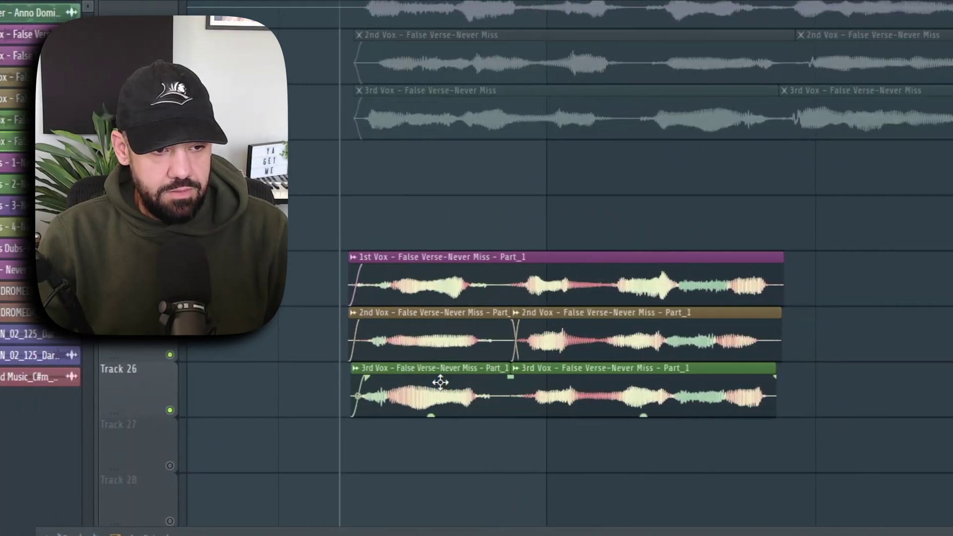
key("space")
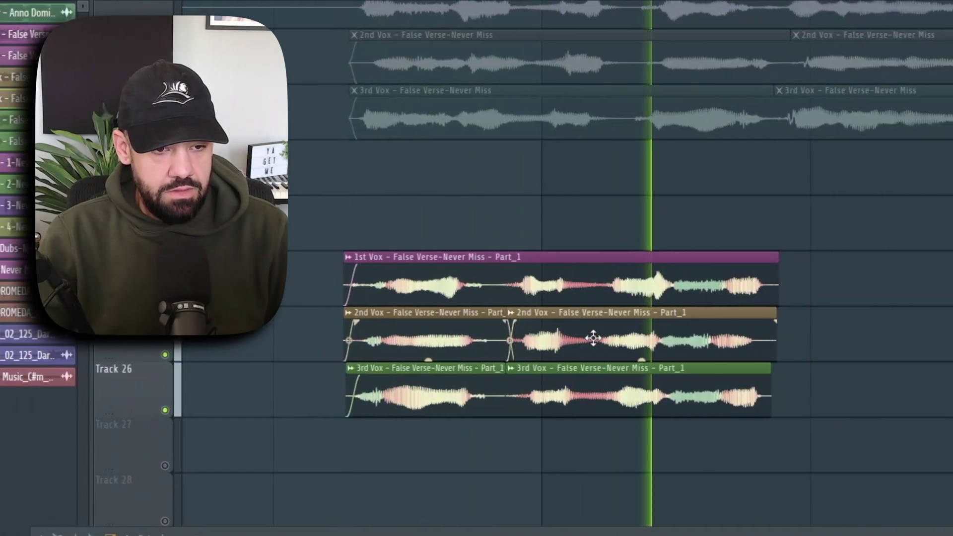
key("space")
key("space")
Load Temperance Lite into an effect slot on the vocal buss mixer track and move its window clear of the clips
scroll(650, 333, "down", 1)
key("F9")
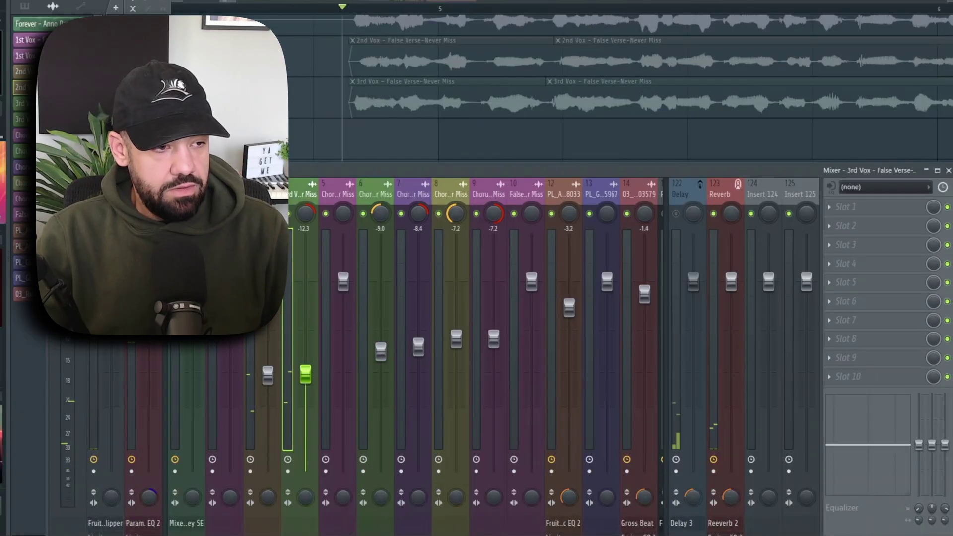
left_click(842, 301)
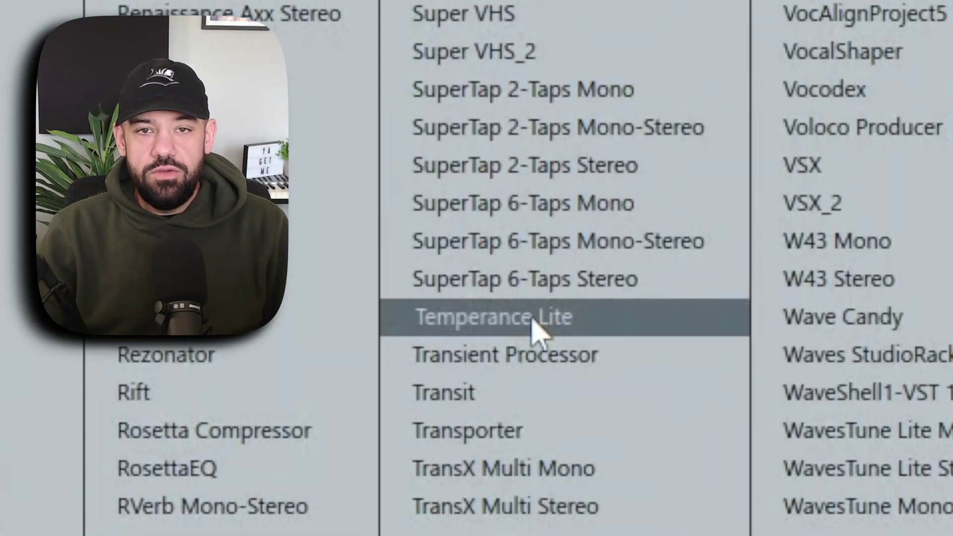
left_click(526, 329)
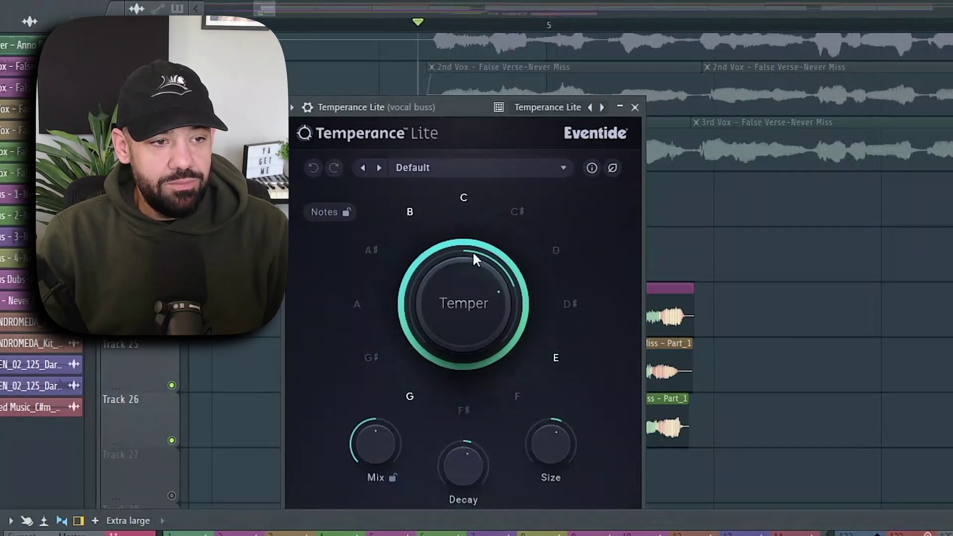
left_click_drag(469, 102, 489, 7)
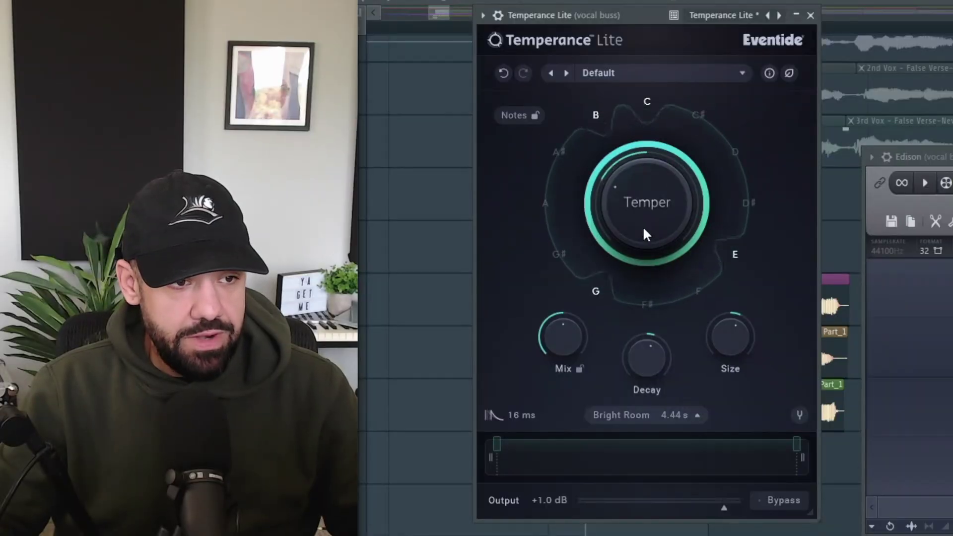
Turn Temper to a positive bias towards the selected notes and try the Notes option
left_click_drag(635, 180, 659, 147)
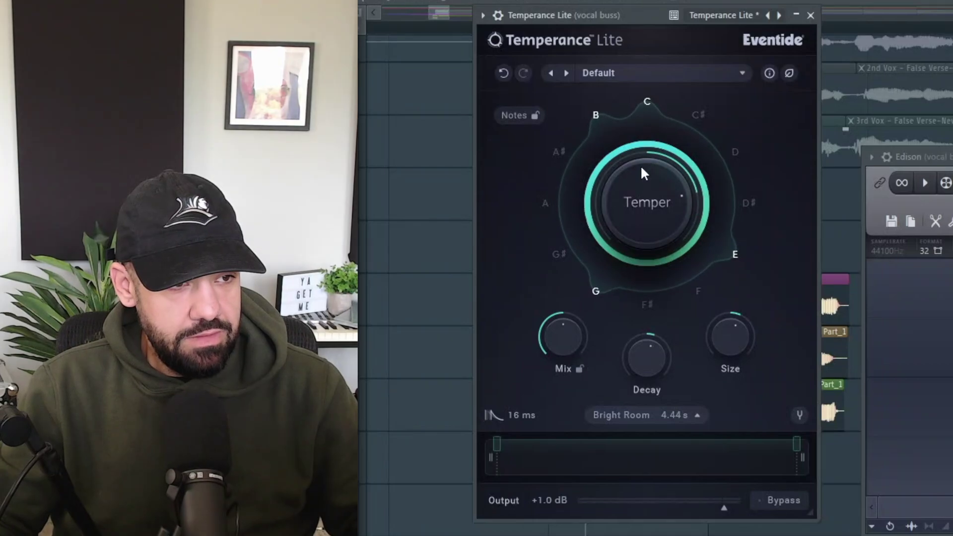
left_click(527, 119)
left_click(524, 114)
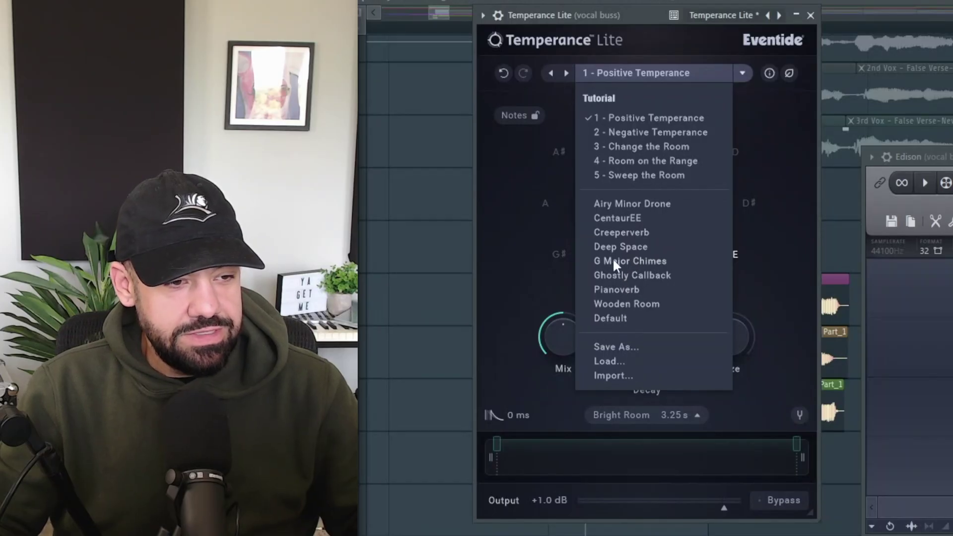
Load the Deep Space preset, raise Temper and Mix, and lengthen the Decay to give an 86.9 s Large Studio reverb
left_click(624, 246)
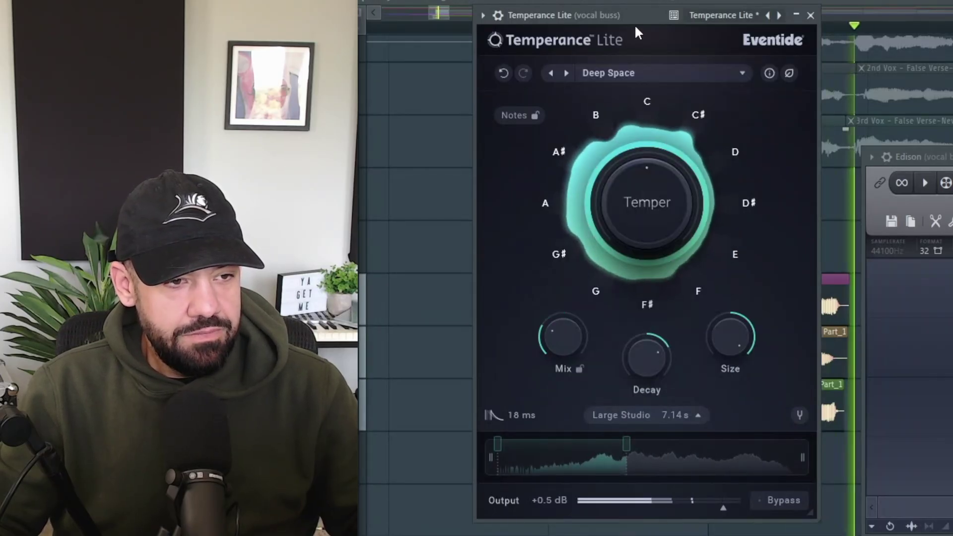
left_click_drag(564, 348, 565, 344)
left_click_drag(658, 360, 661, 353)
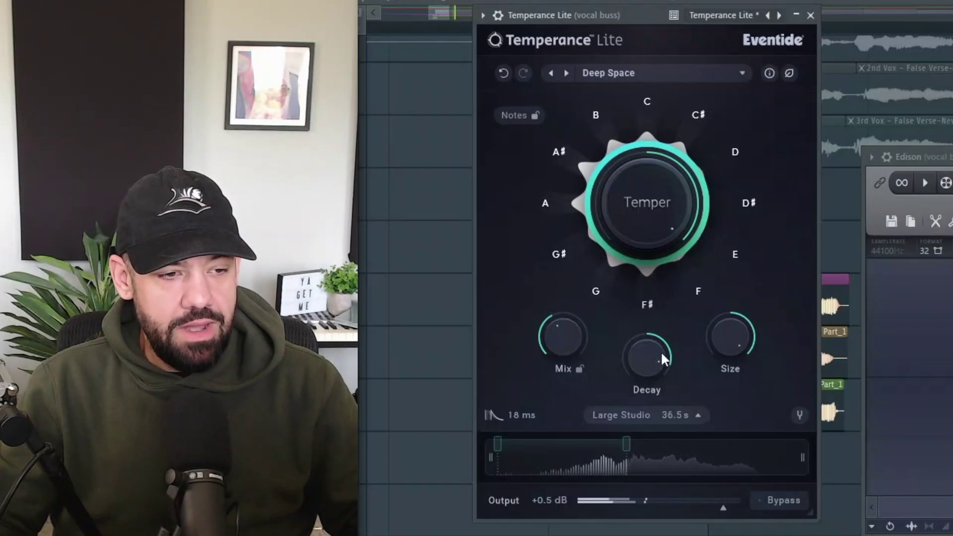
scroll(649, 358, "up", 2)
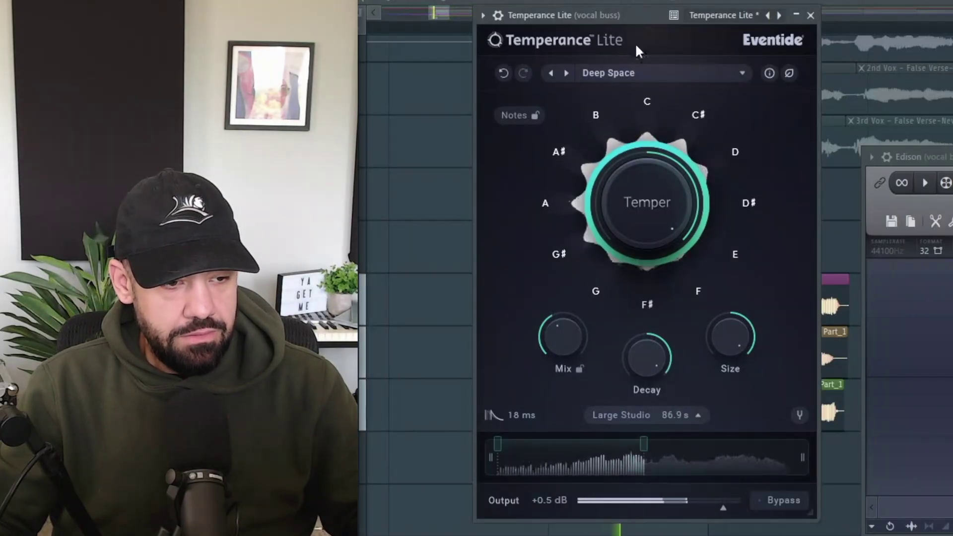
Extend the upper limit of the reverb's Temper range and try pulling in the upper outer limit of the display
mouse_move(643, 445)
left_mouse_down()
mouse_move(518, 451)
mouse_move(744, 456)
left_mouse_up()
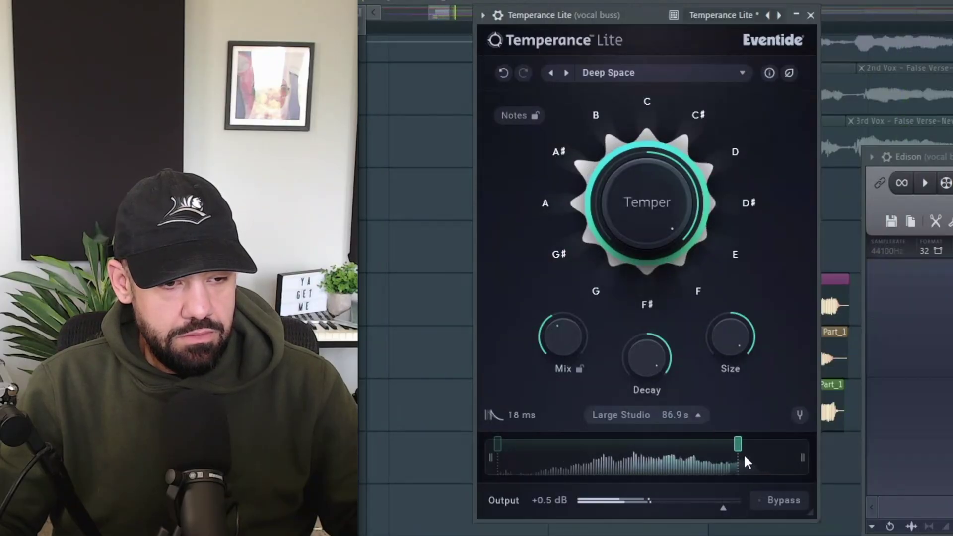
left_click_drag(802, 456, 677, 463)
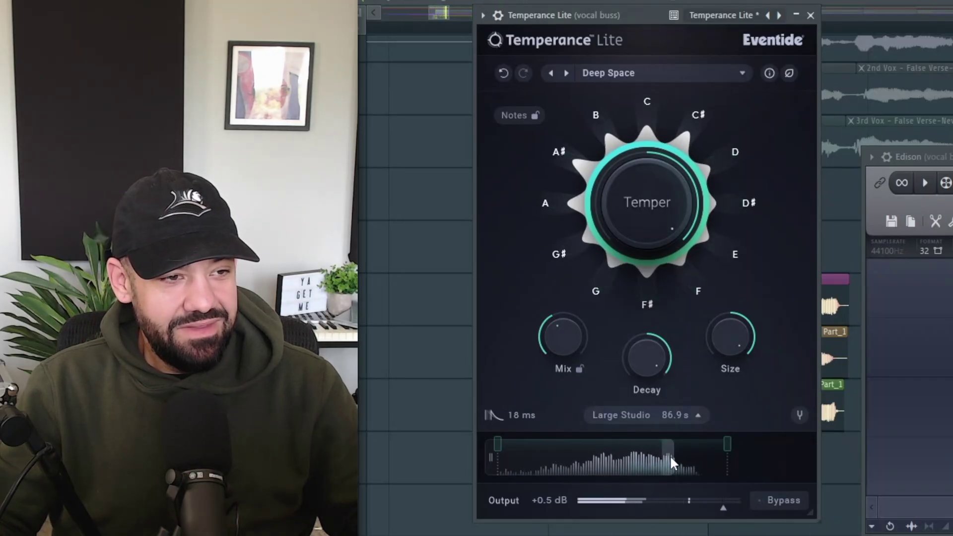
Swing Temper to a strong negative bias and bring it back close to neutral
left_click_drag(665, 234, 649, 285)
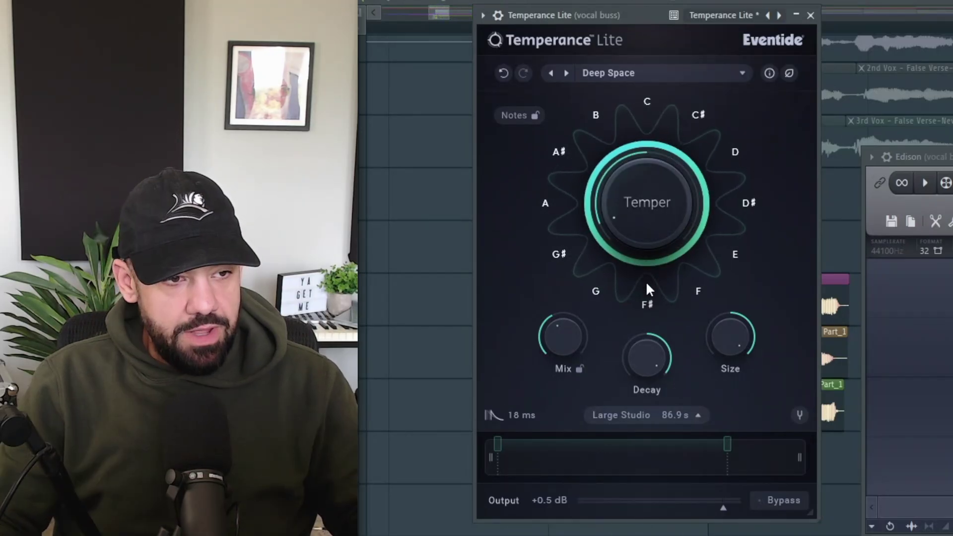
left_click_drag(637, 170, 636, 221)
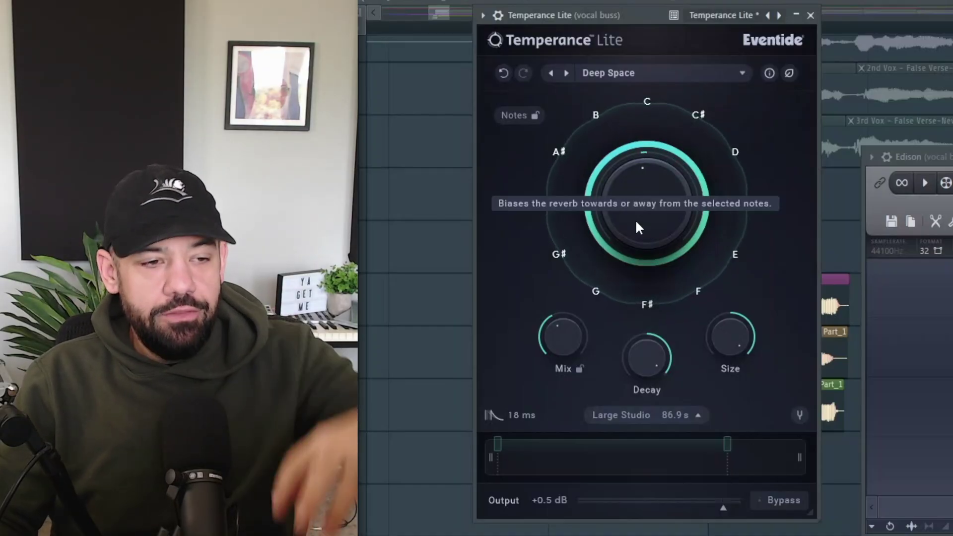
Turn Temper to a positive bias and raise the reverb's pre-delay to 21 ms
left_click_drag(648, 224, 640, 220)
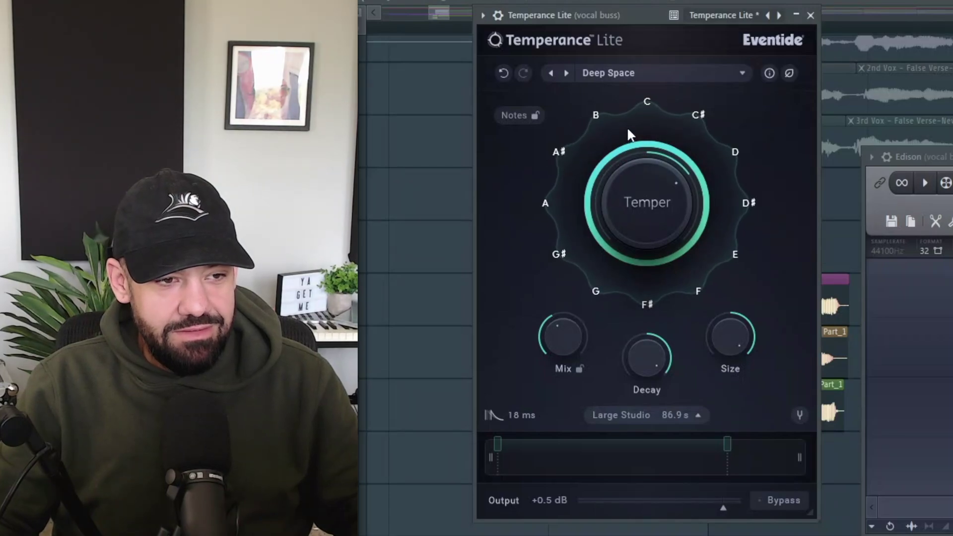
key("space")
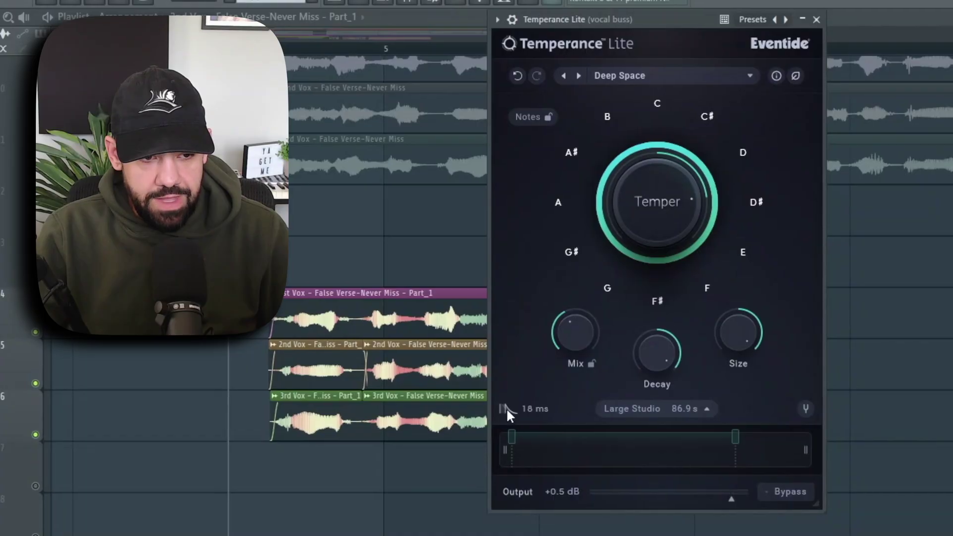
left_click_drag(507, 410, 555, 408)
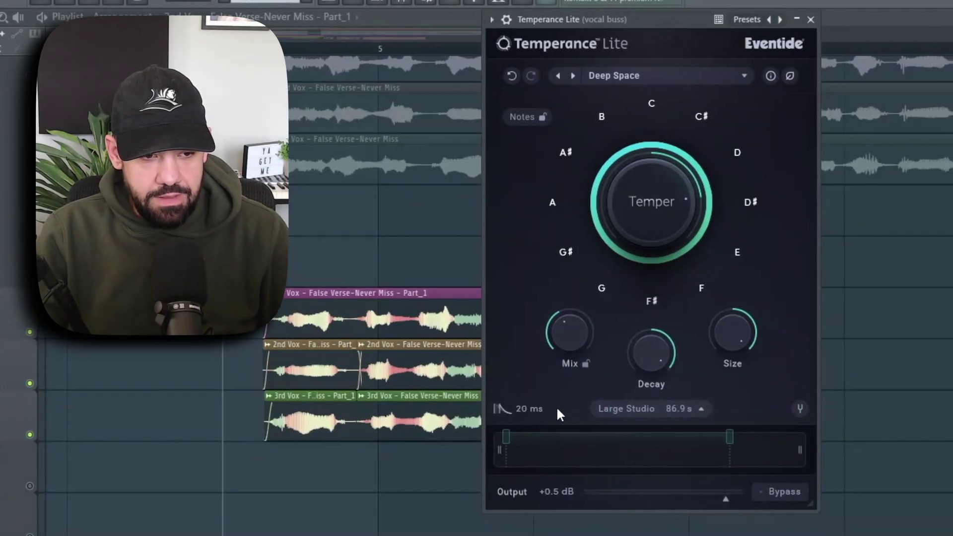
key("space")
Extend the upper limit of the reverb's Temper range and set the tuning's Fine Tune to 5 cents
left_click_drag(726, 436, 782, 435)
left_click(796, 409)
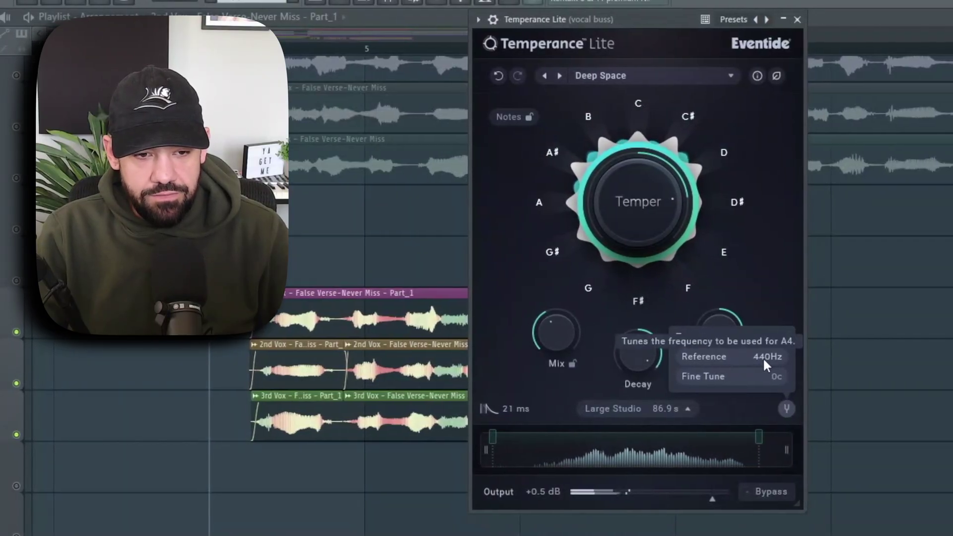
left_click(776, 377)
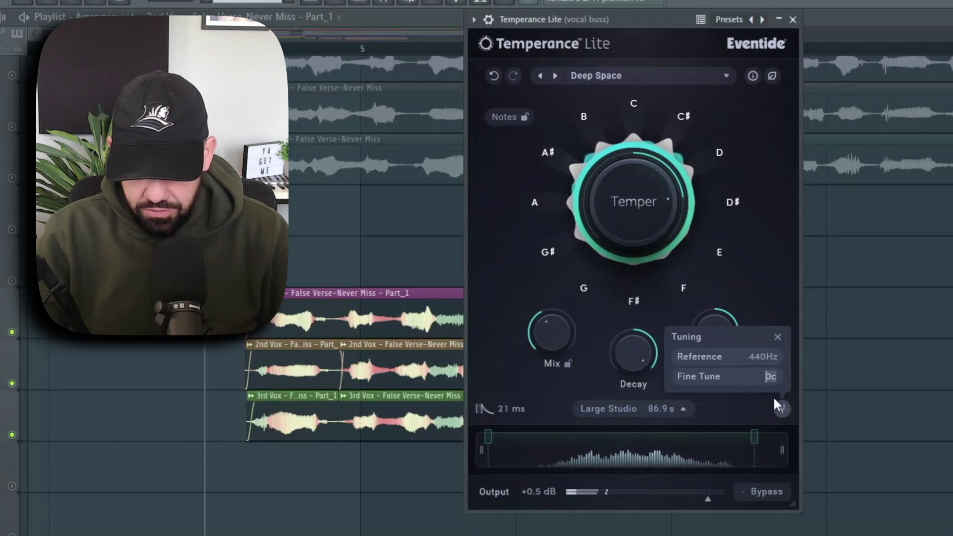
type("5")
key("Return")
left_click(627, 22)
key("space")
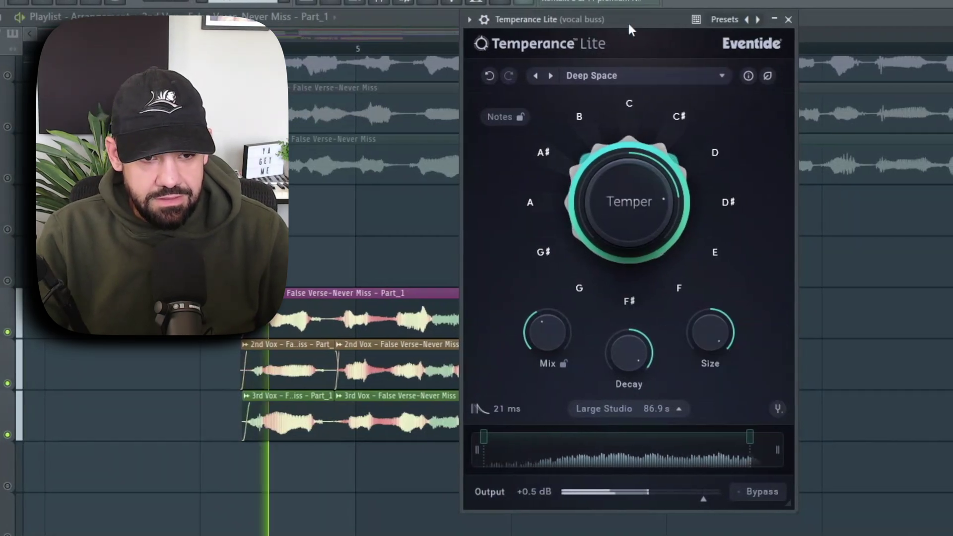
Load the G Major Chimes preset and adjust its Temper bias on the vocals
left_click(640, 75)
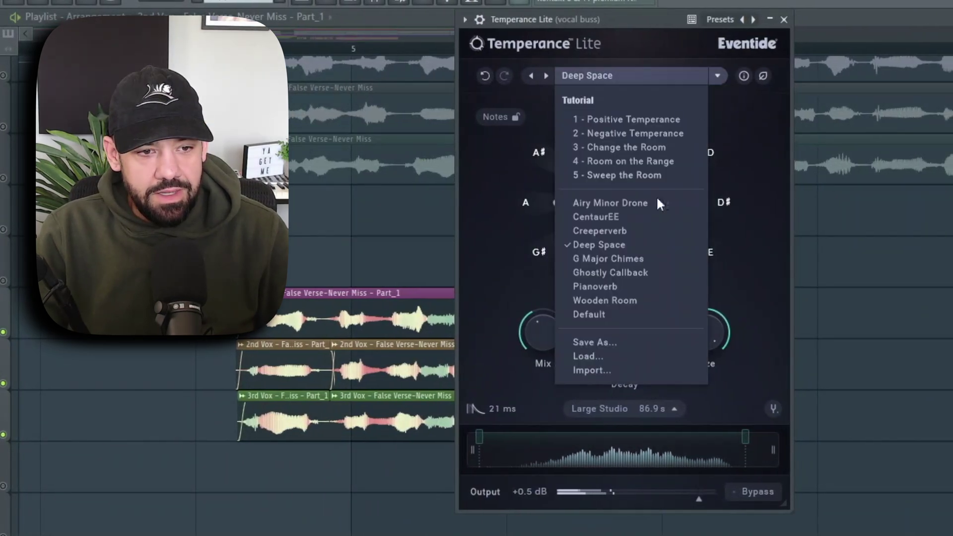
left_click(623, 259)
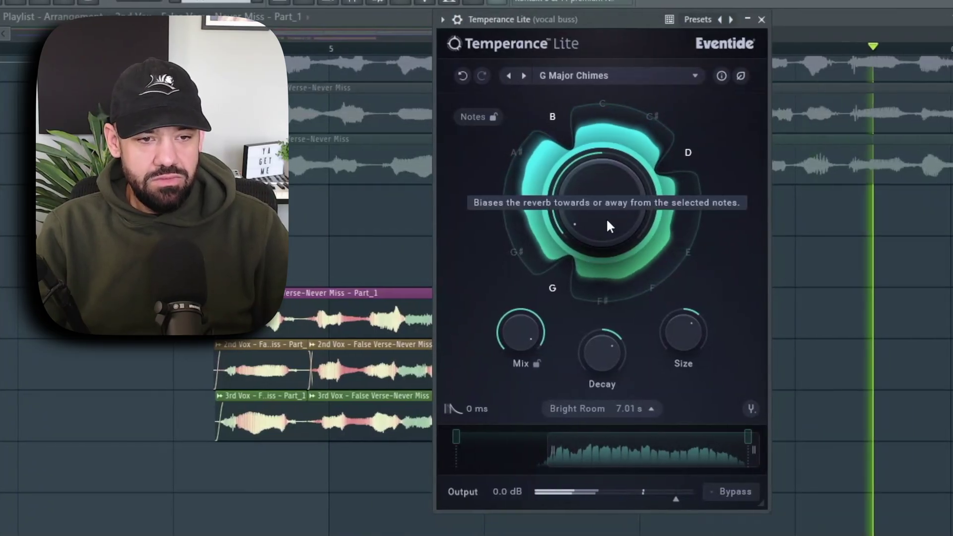
left_click_drag(608, 220, 605, 213)
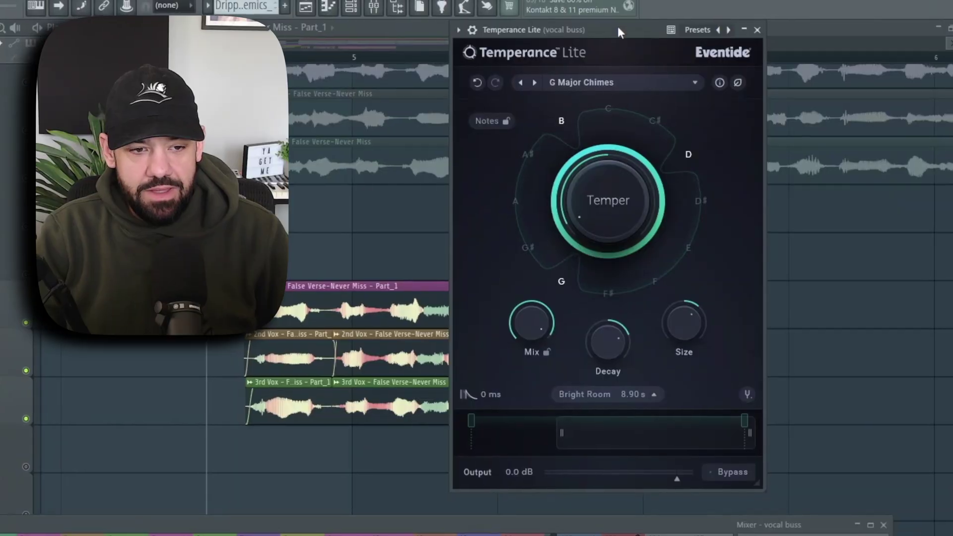
Increase the room Size to reach an 11.6 s reverb and extend the lower outer limit of the frequency display
left_click_drag(688, 327, 688, 308)
left_click_drag(557, 446, 502, 443)
key("space")
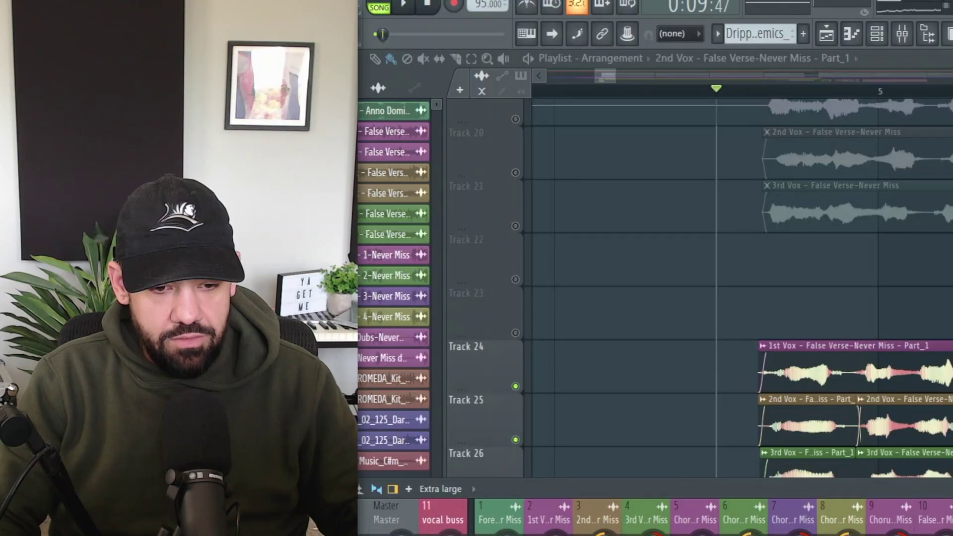
Record the reverb-soaked vocal phrase from the vocal bus in Edison and place the recording in the playlist below the Vox clips
key("ctrl+e")
double_click(579, 83)
left_click(500, 105)
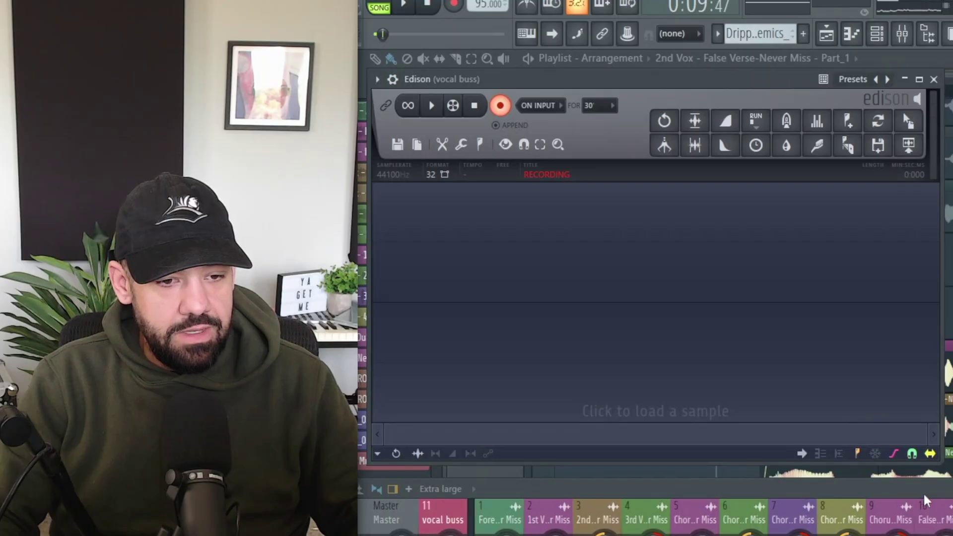
key("F9")
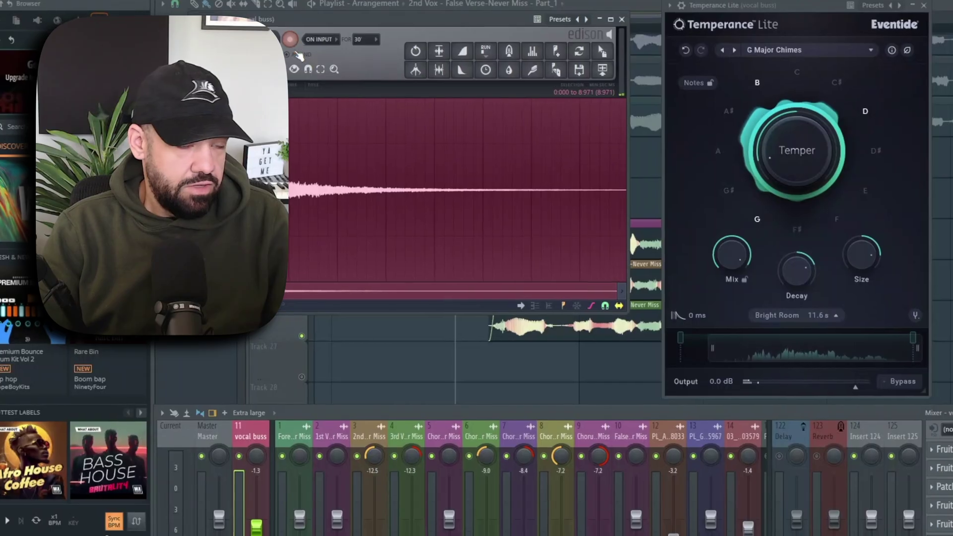
left_click_drag(601, 52, 466, 361)
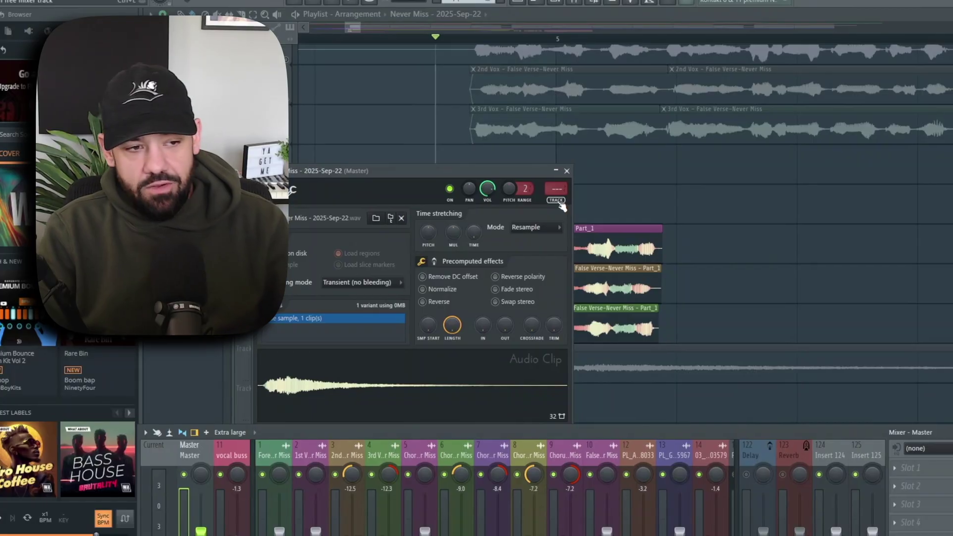
Route the recorded audio clip to free mixer track 25 and close its settings
left_click_drag(648, 424, 651, 407)
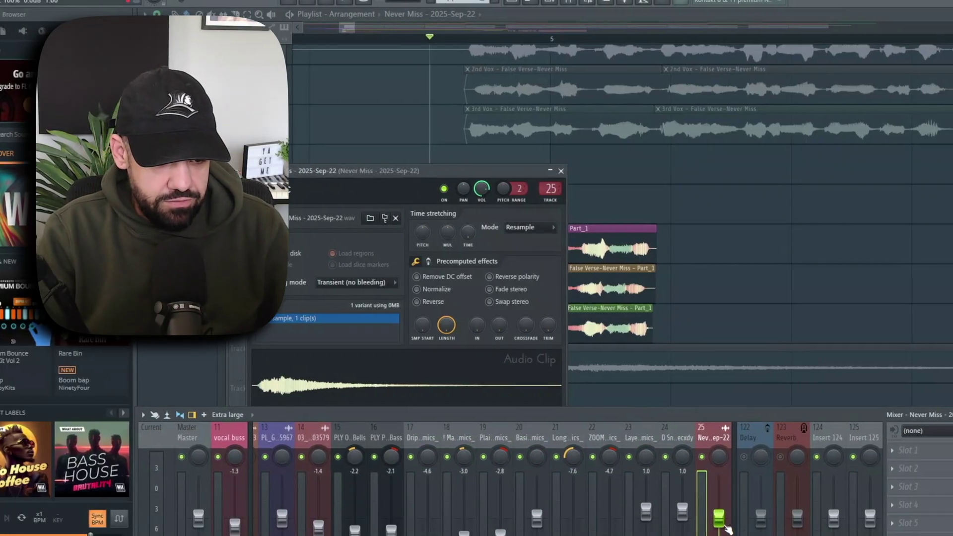
left_click_drag(299, 413, 297, 165)
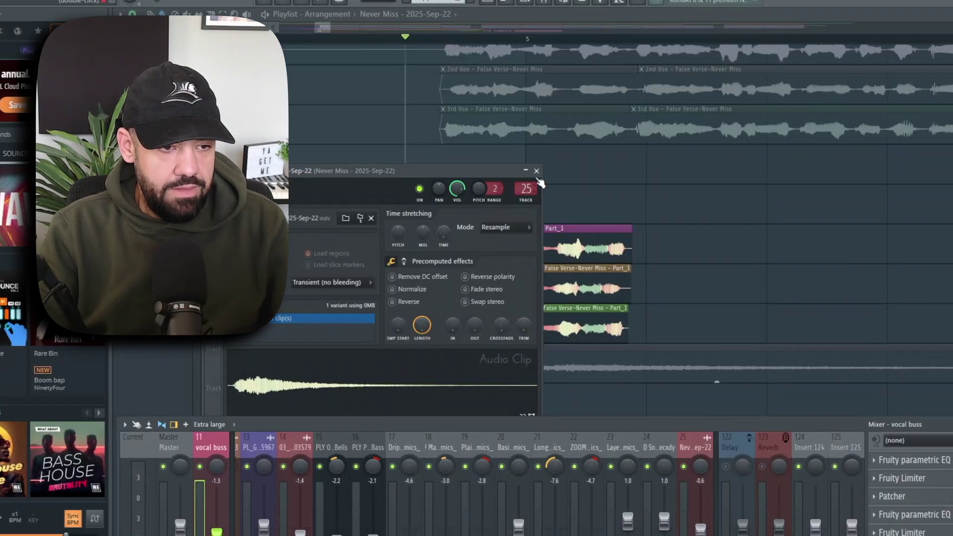
left_click(536, 171)
scroll(578, 215, "down", 4)
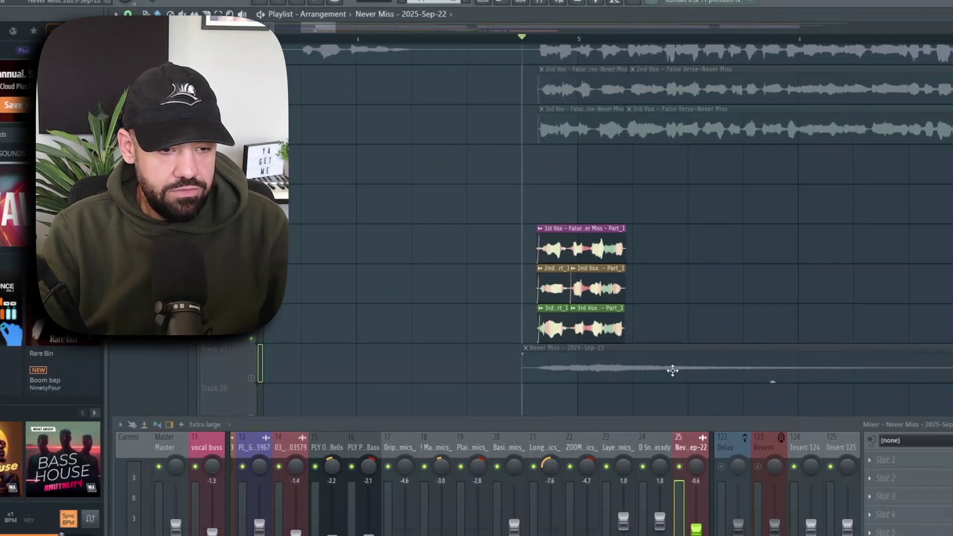
Reverse the recorded clip and move it onto the track below the 3rd Vox, swelling into the verse's opening at bar 5
double_click(538, 362)
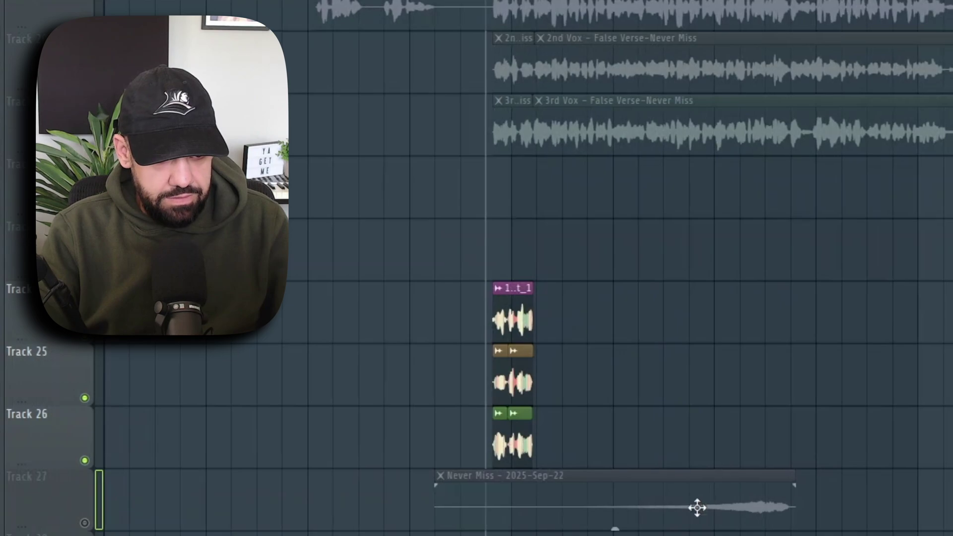
left_click(499, 351)
key("Escape")
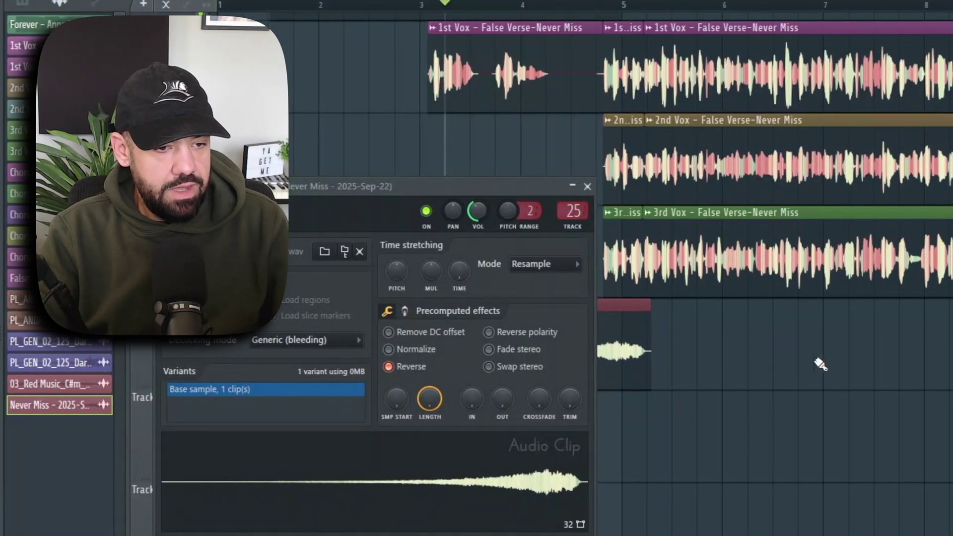
key("Escape")
Play the reversed swell together with the verse's opening vocals to check its timing
key("space")
scroll(583, 327, "up", 1)
scroll(575, 327, "up", 6)
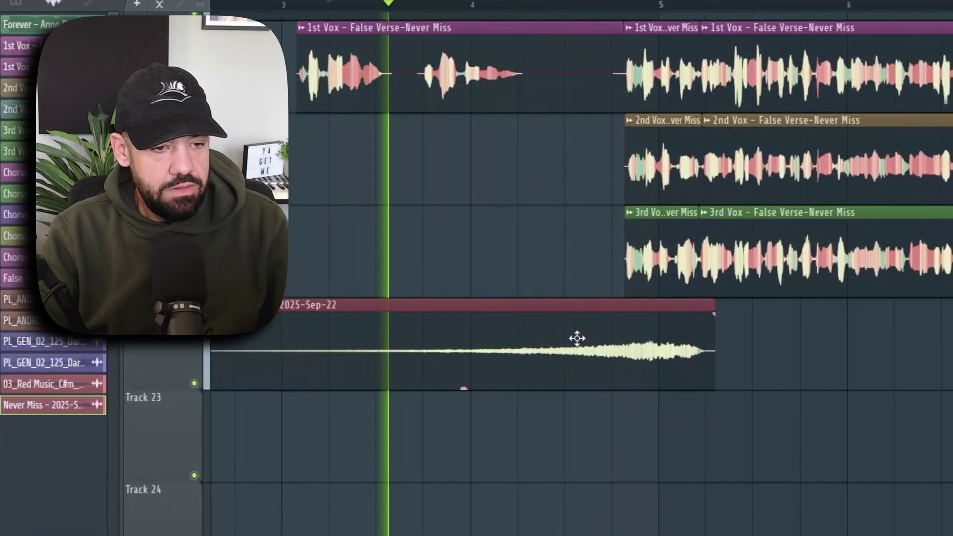
key("space")
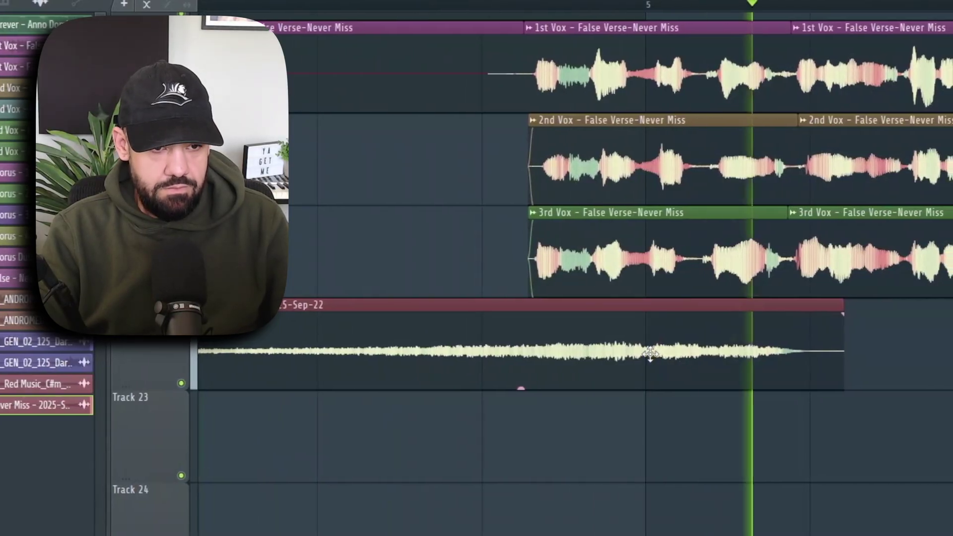
scroll(653, 359, "down", 5)
key("space")
key("space")
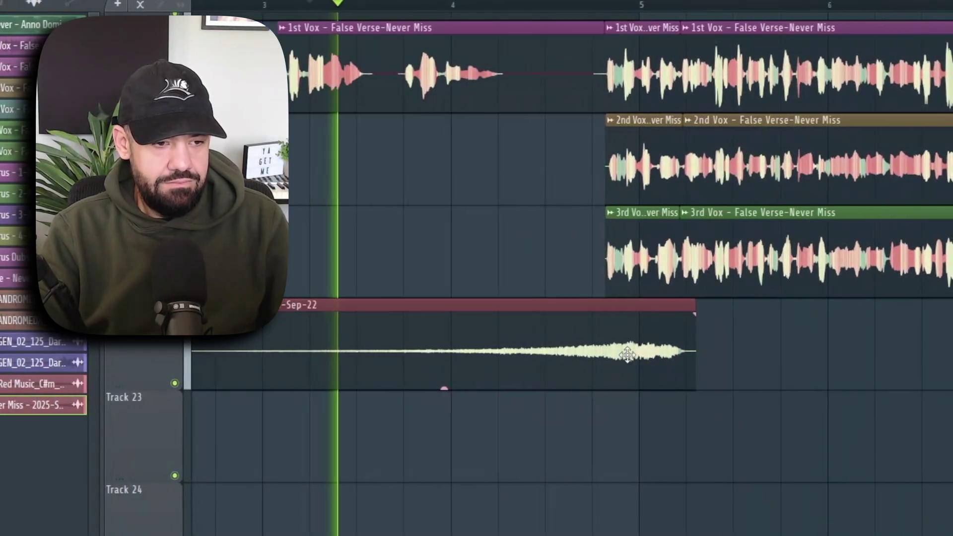
Lower the reversed clip's pitch and add Stereo Delay from its precomputed effects, auditioning it against the verse
double_click(632, 354)
left_click(374, 311)
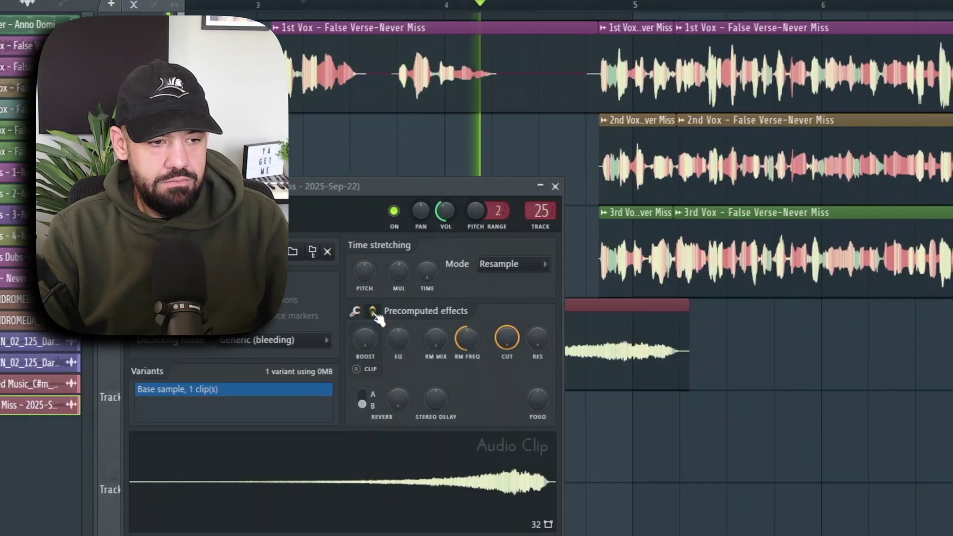
key("Escape")
scroll(824, 417, "down", 3)
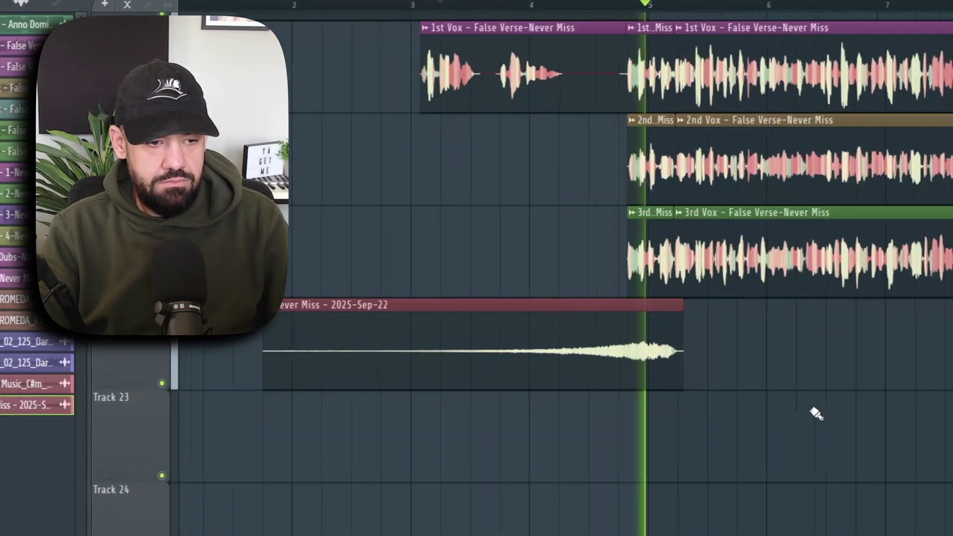
double_click(540, 343)
key("space")
key("Escape")
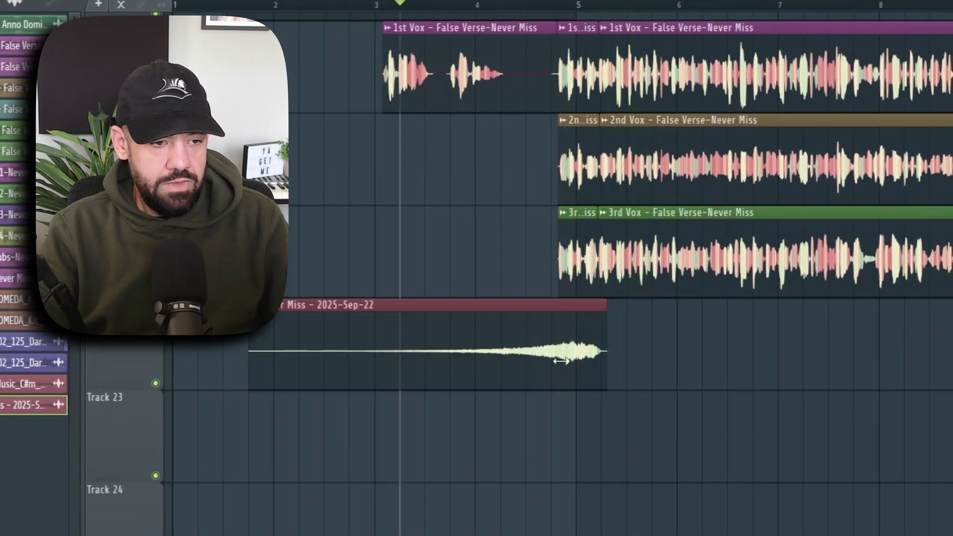
double_click(463, 349)
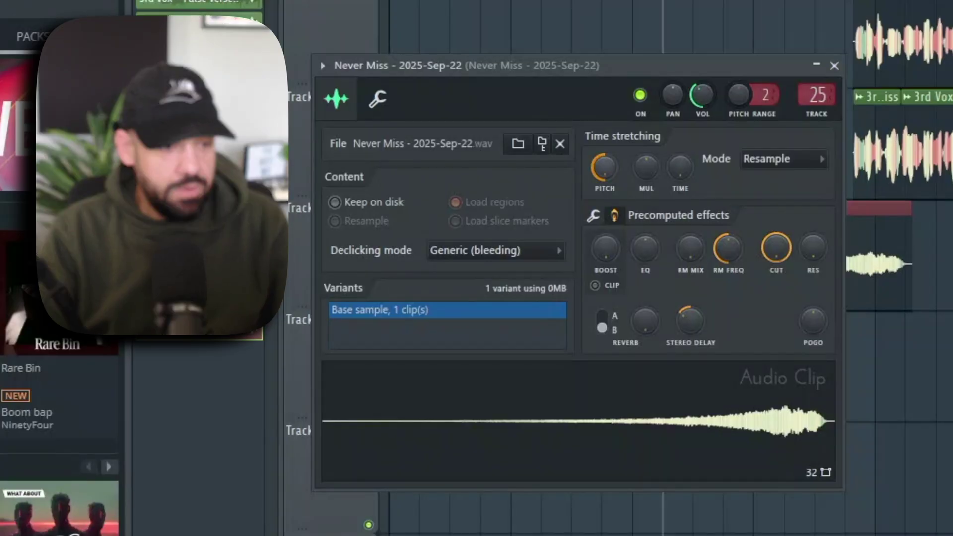
key("Escape")
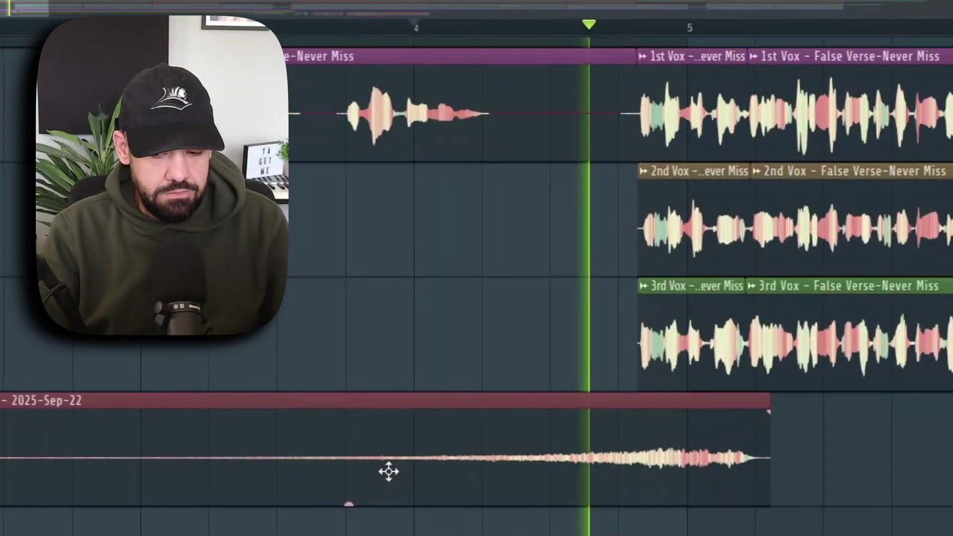
Add Fruity PanOMatic to the swell's mixer track and set a square-wave LFO modulating the volume
double_click(420, 456)
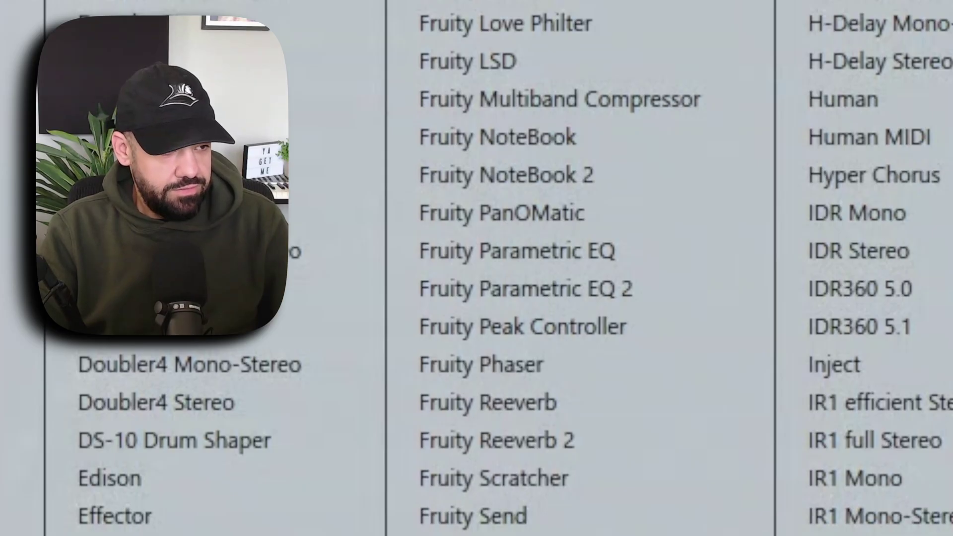
left_click(571, 216)
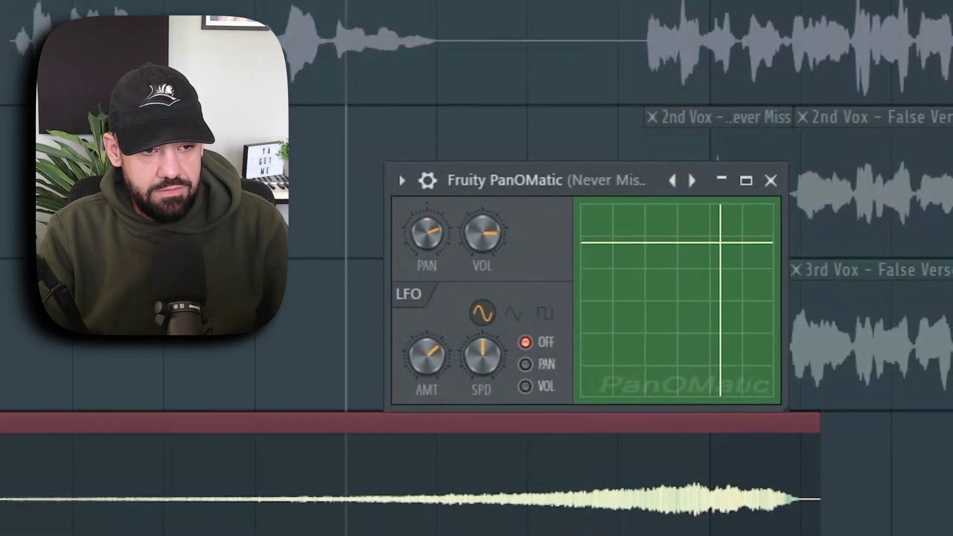
left_click(544, 313)
left_click(524, 364)
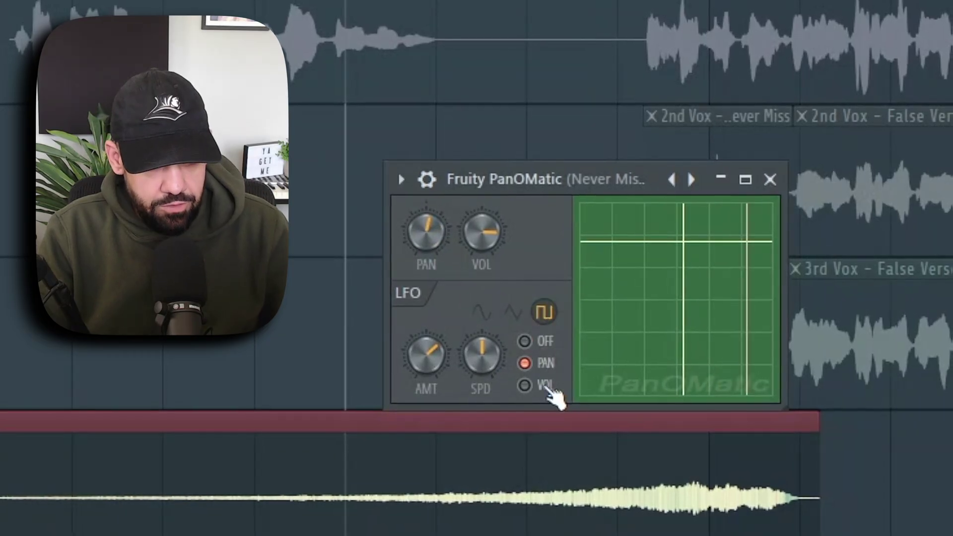
left_click(546, 386)
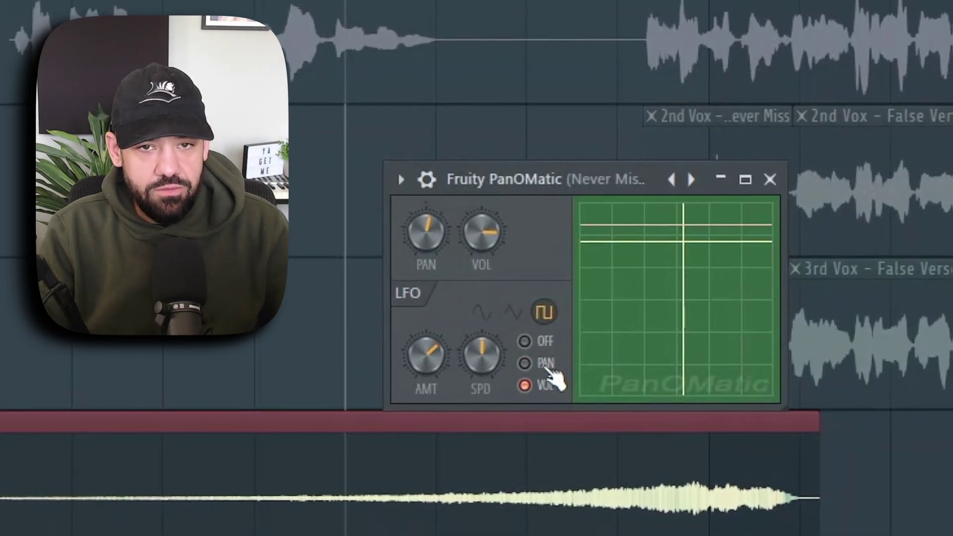
Raise PanOMatic's LFO amount and speed, try the triangle wave, and settle on the sine wave during playback
left_click_drag(480, 356, 440, 335)
key("space")
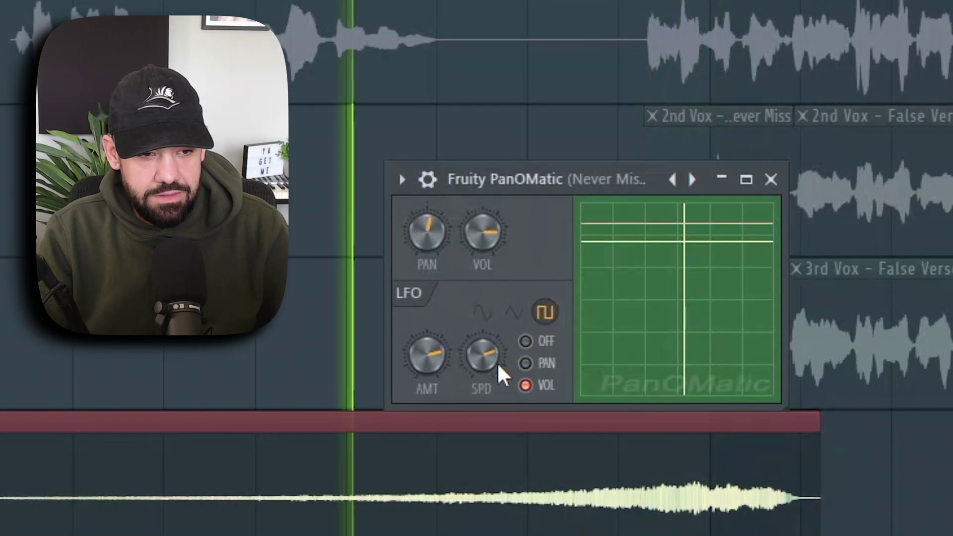
left_click(511, 311)
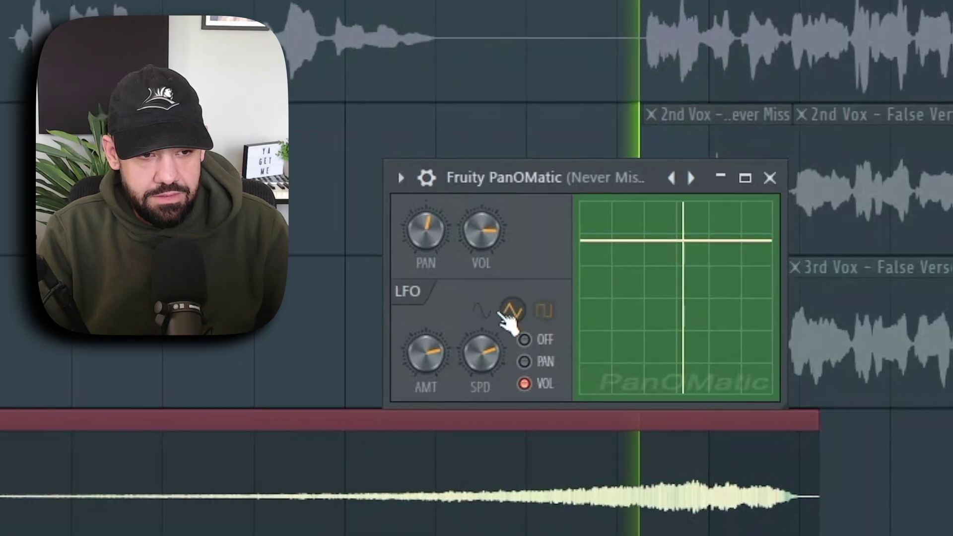
left_click(482, 312)
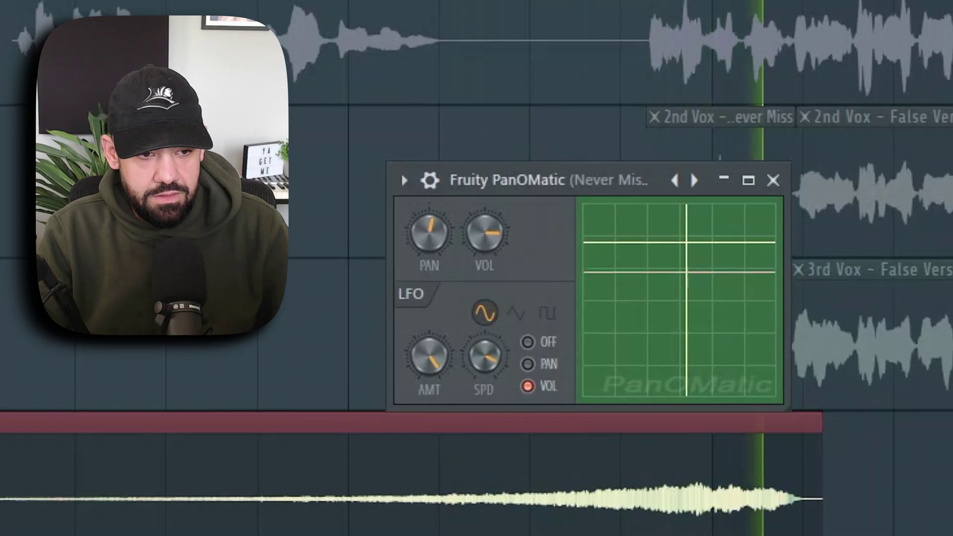
key("space")
Create an automation clip for PanOMatic's LFO speed and move it onto the track directly beneath the reversed swell
right_click(481, 354)
left_click(589, 310)
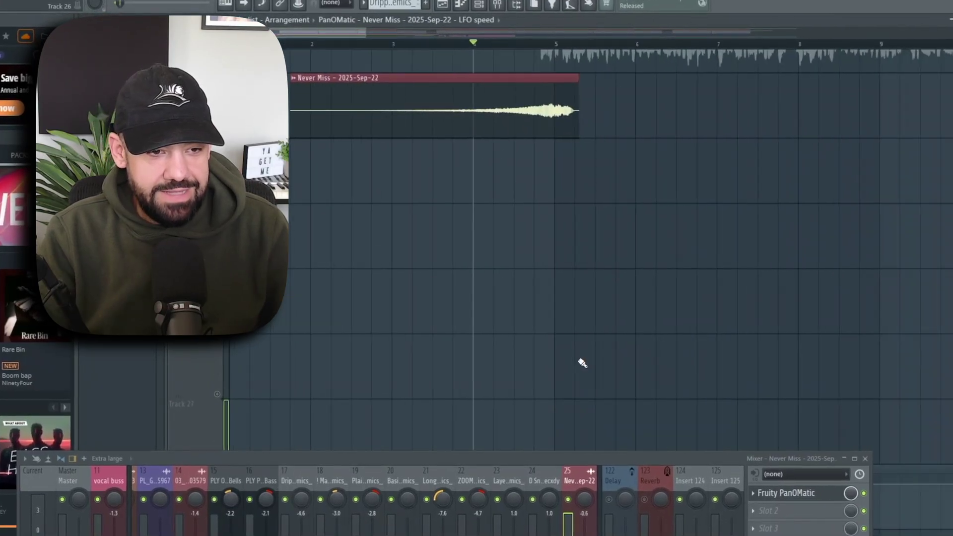
scroll(590, 343, "down", 2)
scroll(579, 351, "up", 5)
scroll(486, 218, "down", 7)
scroll(398, 88, "up", 5)
scroll(384, 250, "down", 3)
left_click_drag(370, 390, 331, 272)
scroll(347, 263, "down", 4)
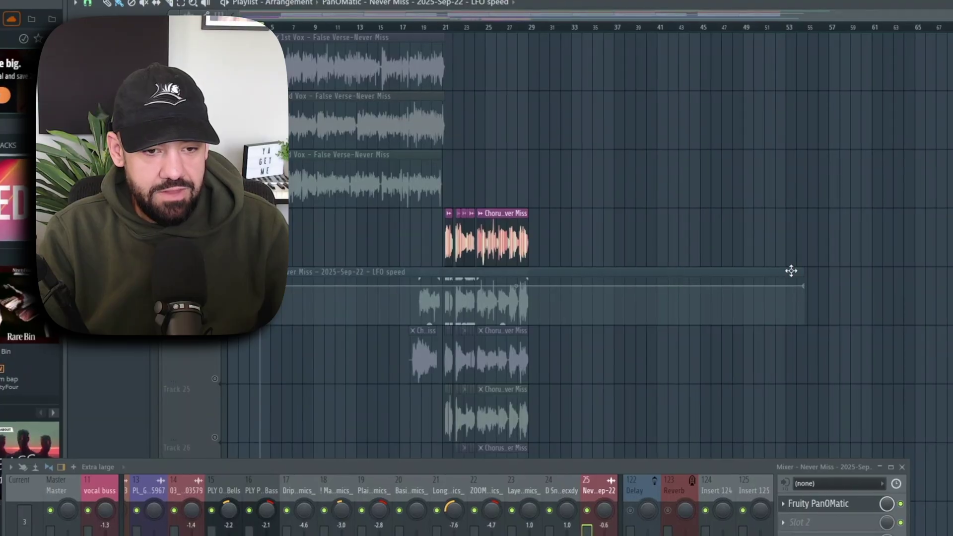
Shorten the LFO speed automation clip to end near bar 8 and enable its playlist track
left_click_drag(802, 273, 297, 250)
scroll(296, 250, "up", 6)
scroll(219, 380, "up", 1)
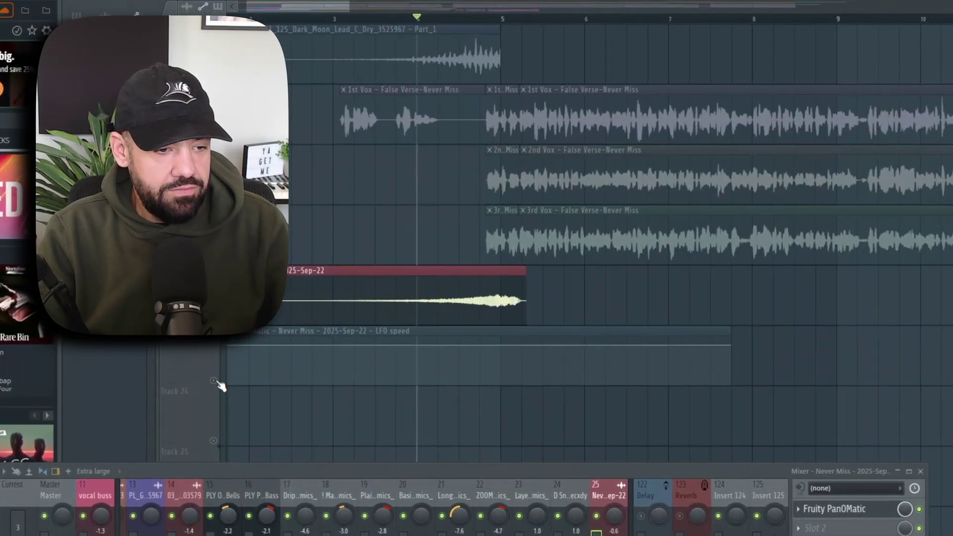
left_click(215, 381)
Shape the LFO speed automation to dip before bar 4 and rise along a curve to the swell's end, auditioning it
scroll(328, 382, "up", 3)
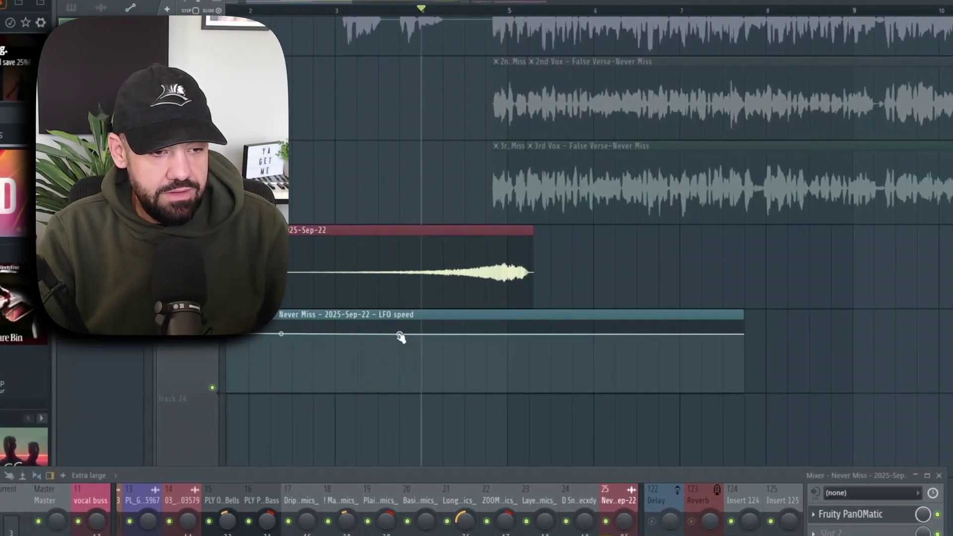
left_click_drag(532, 332, 532, 322)
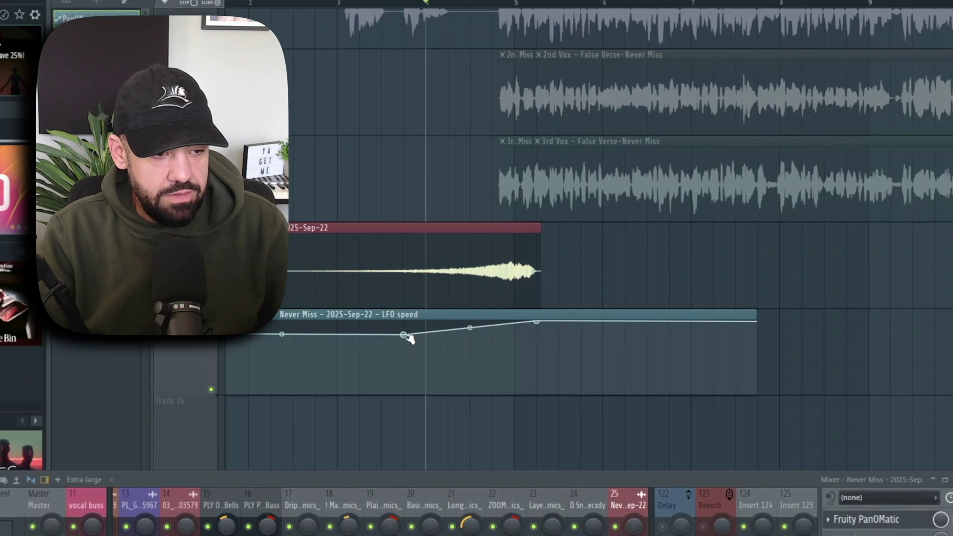
left_click(394, 5)
key("space")
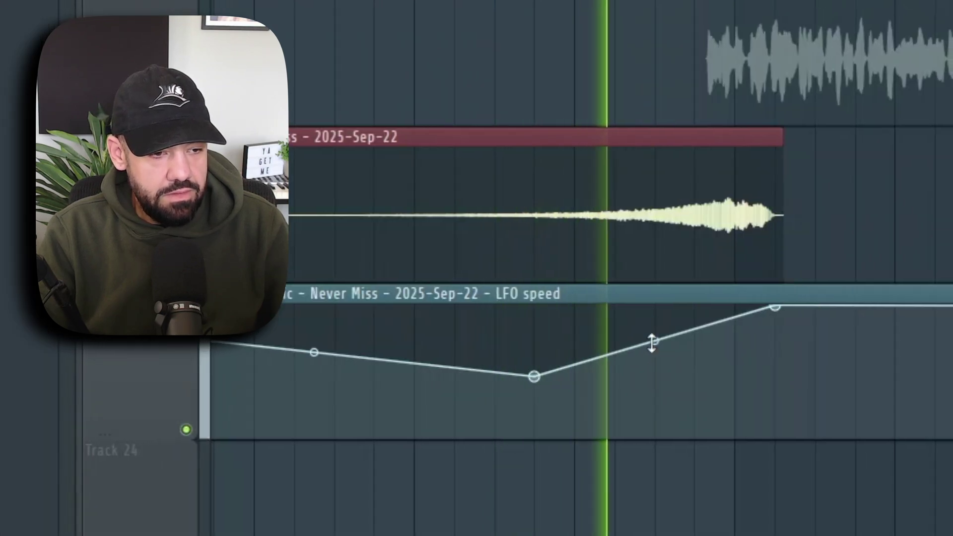
left_click_drag(651, 343, 652, 320)
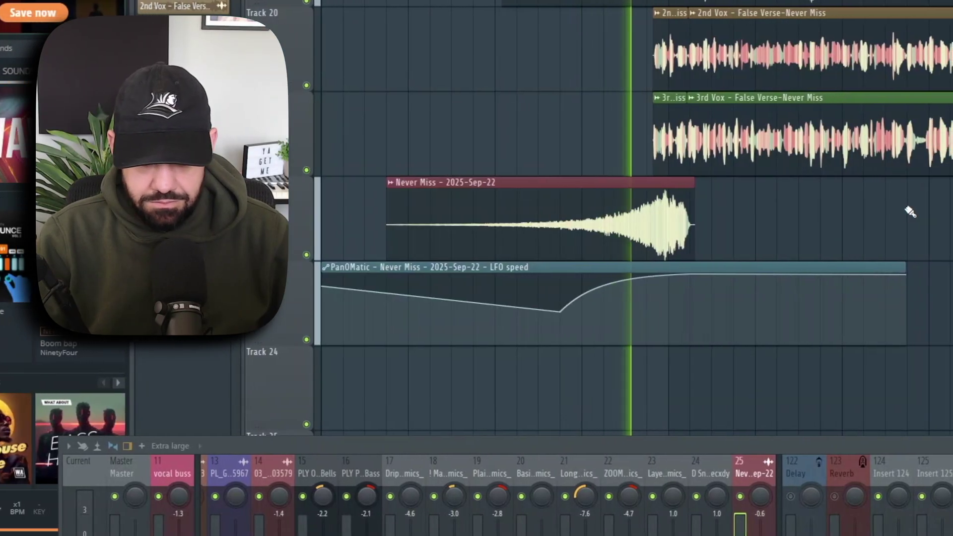
Lower the reversed swell's mixer track level to about -10.4 dB while the verse plays
left_click_drag(684, 452, 642, 144)
left_click_drag(705, 274, 712, 435)
left_click_drag(663, 491, 664, 506)
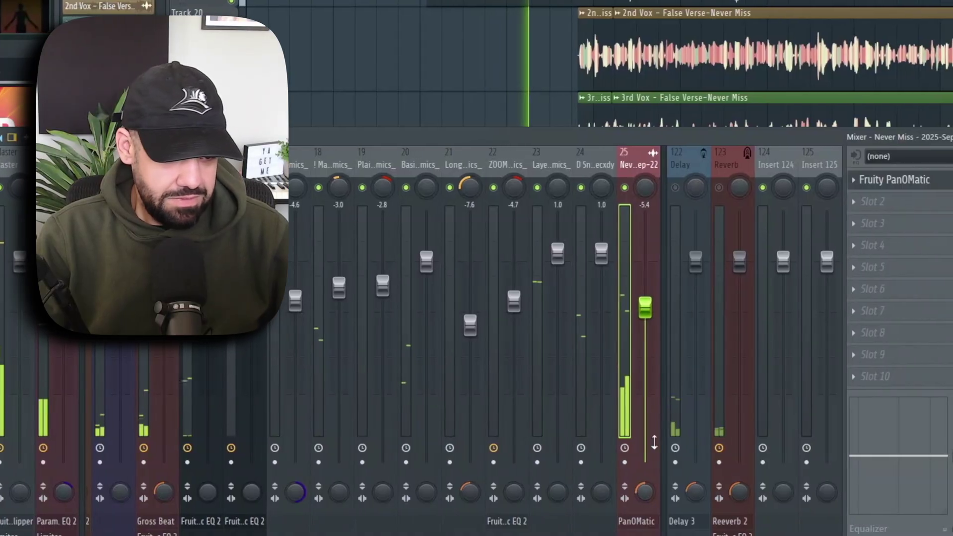
left_click_drag(668, 311, 635, 334)
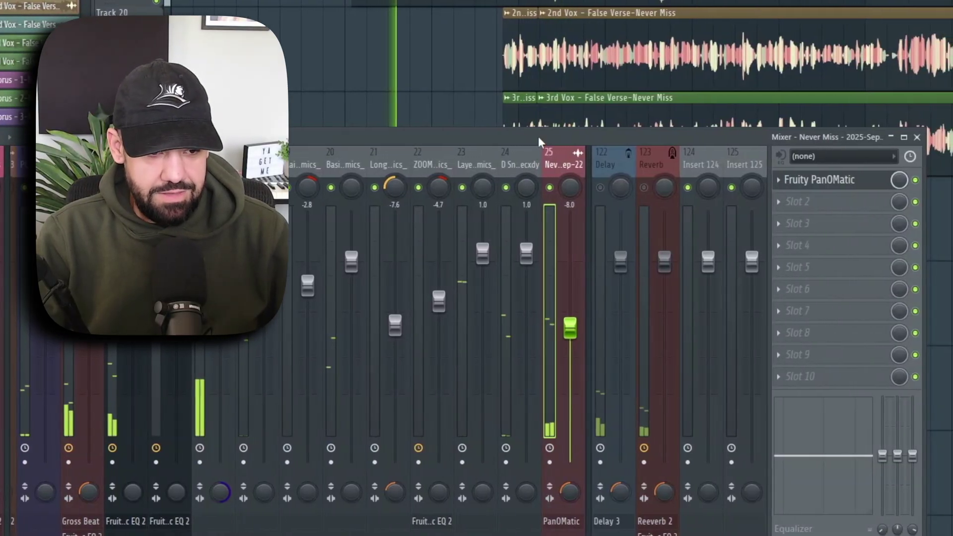
left_click_drag(556, 136, 582, 215)
left_click_drag(613, 405, 614, 425)
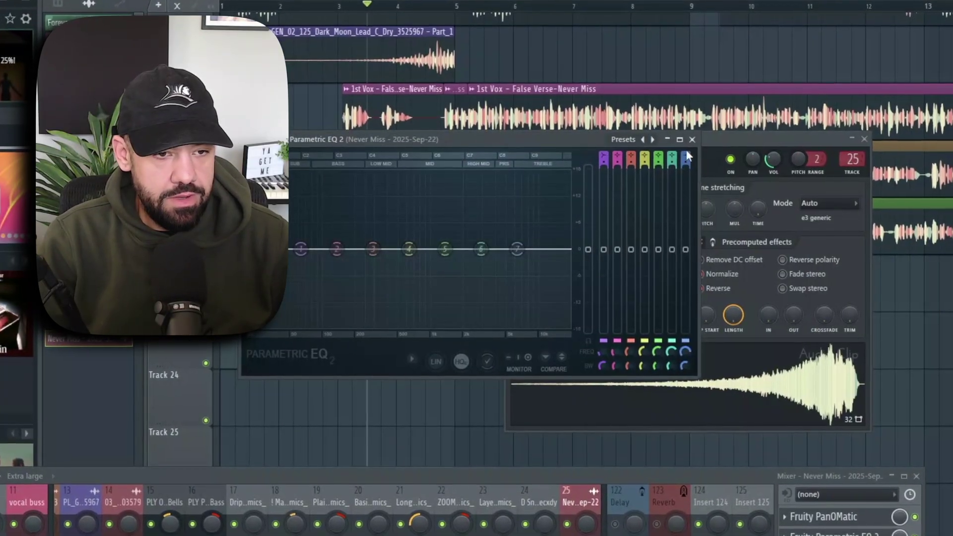
Roll off the swell's highs with band 7 of Parametric EQ 2 during playback, and close the equalizer
left_click(683, 158)
key("space")
mouse_move(517, 248)
left_mouse_down()
mouse_move(441, 244)
mouse_move(503, 248)
left_mouse_up()
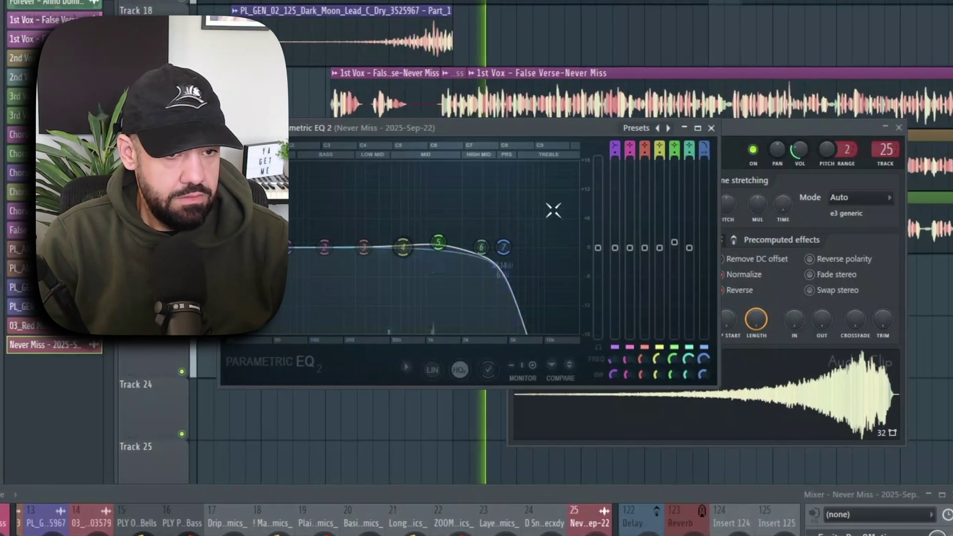
left_click(707, 129)
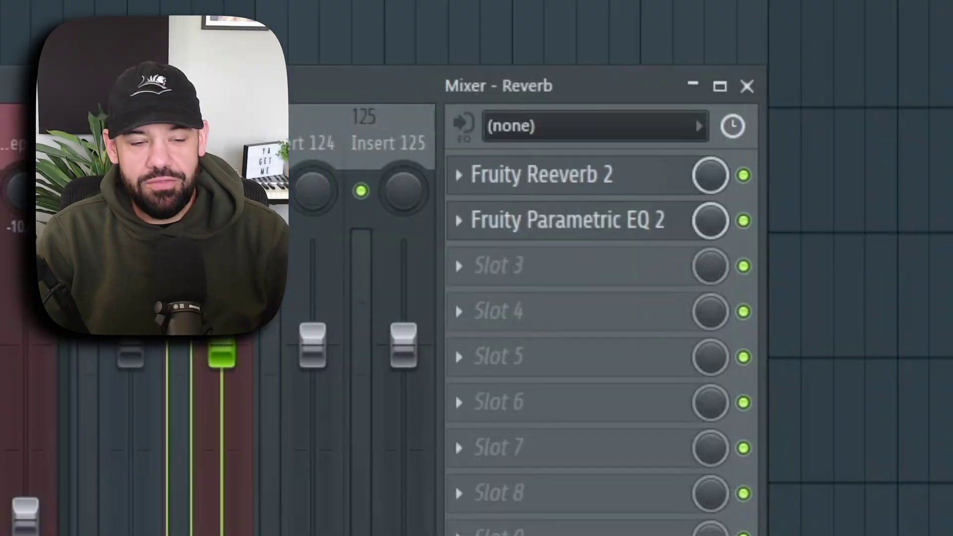
Replace Fruity Reeverb 2 on the Reverb mixer track with Temperance Lite
left_click(502, 222)
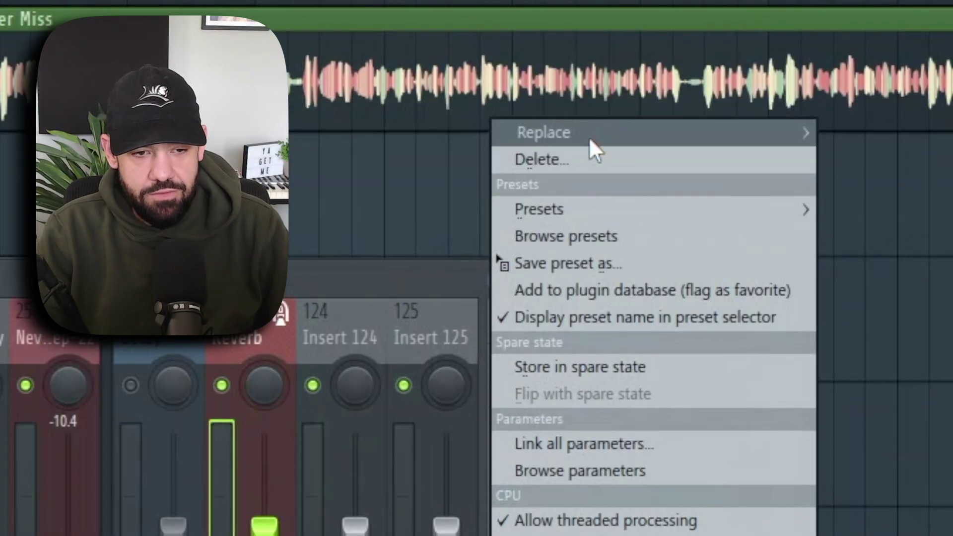
mouse_move(590, 139)
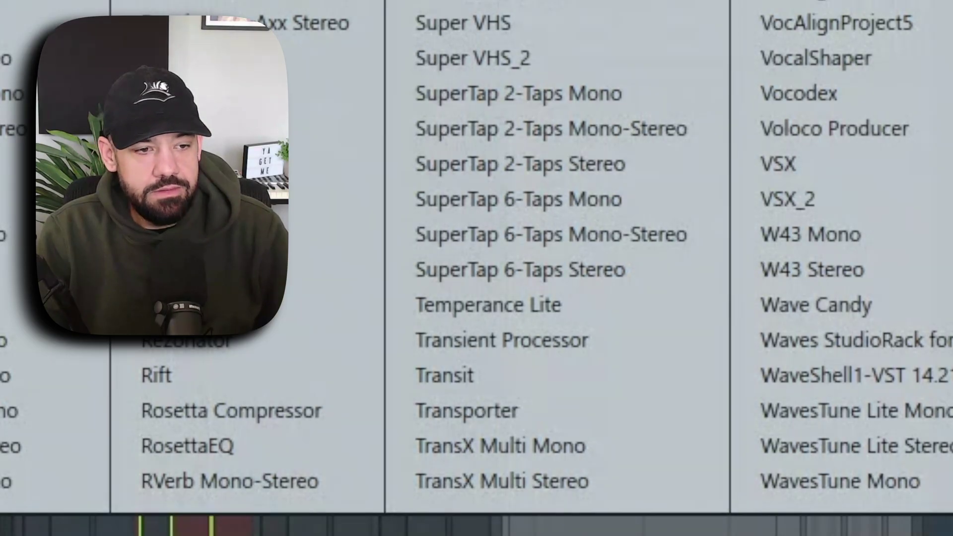
left_click(476, 304)
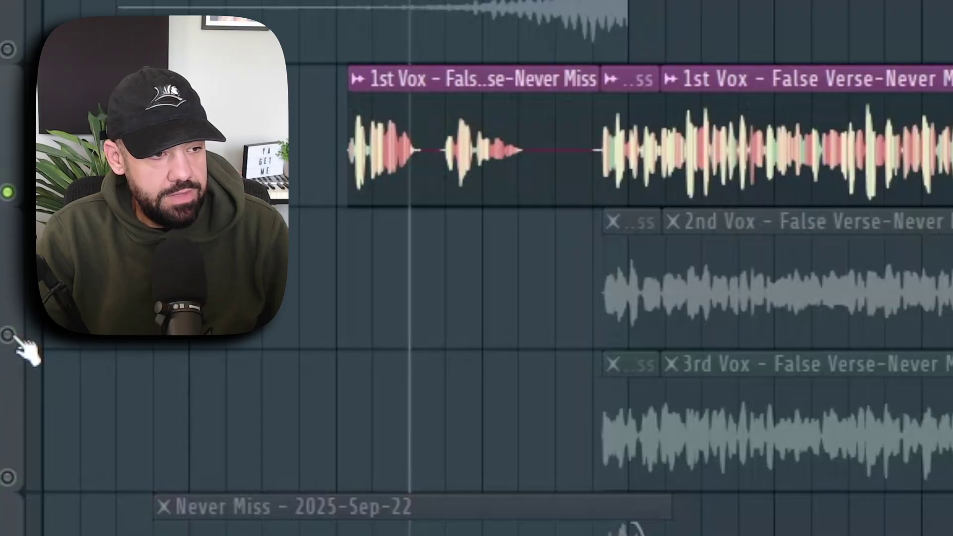
Unmute the 2nd and 3rd vocal tracks and play the verse through Temperance Lite's Creeperverb preset
left_click(14, 336)
left_click(9, 477)
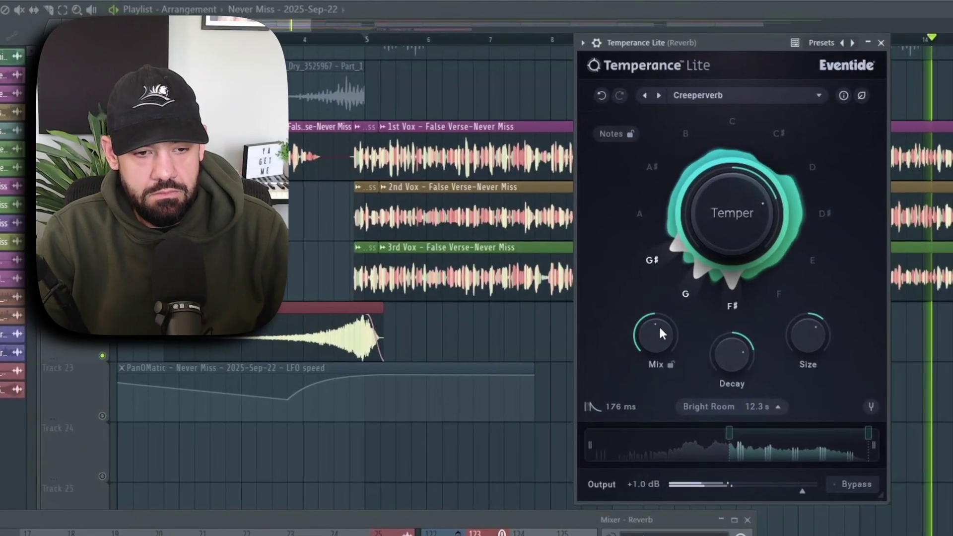
key("space")
left_click_drag(560, 520, 729, 331)
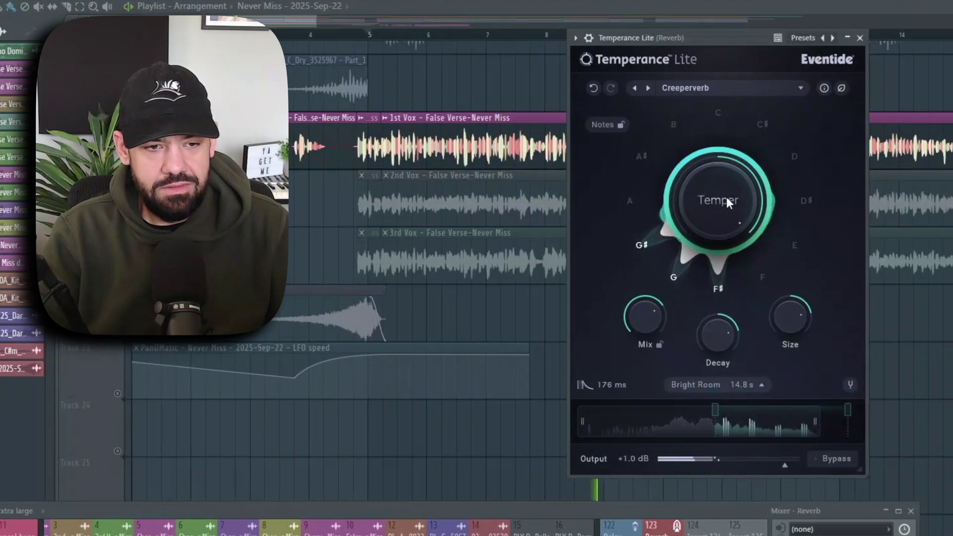
Try different Temper amounts on the Reverb track's Temperance Lite, with C♯ as the only selected note, while listening to the vocals
left_click_drag(723, 185, 689, 223)
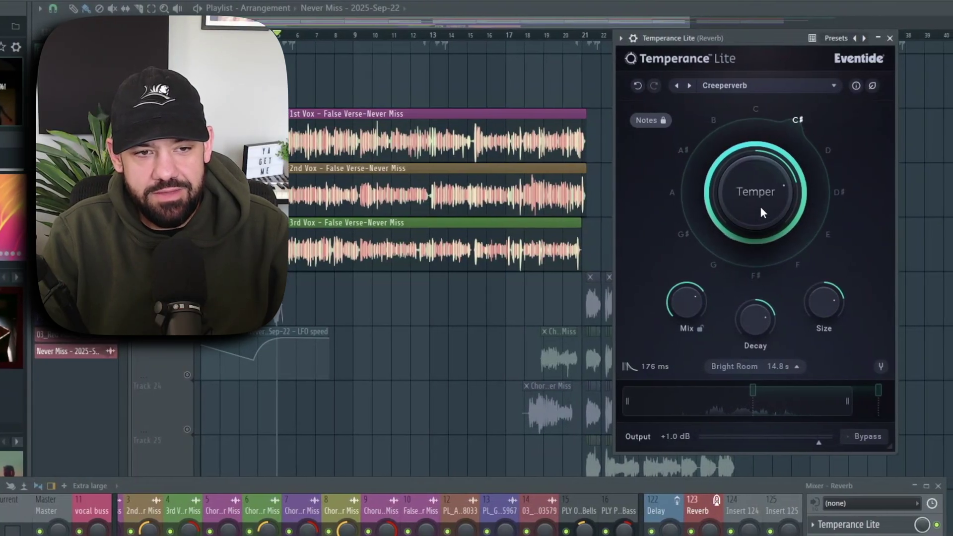
left_click_drag(755, 198, 760, 174)
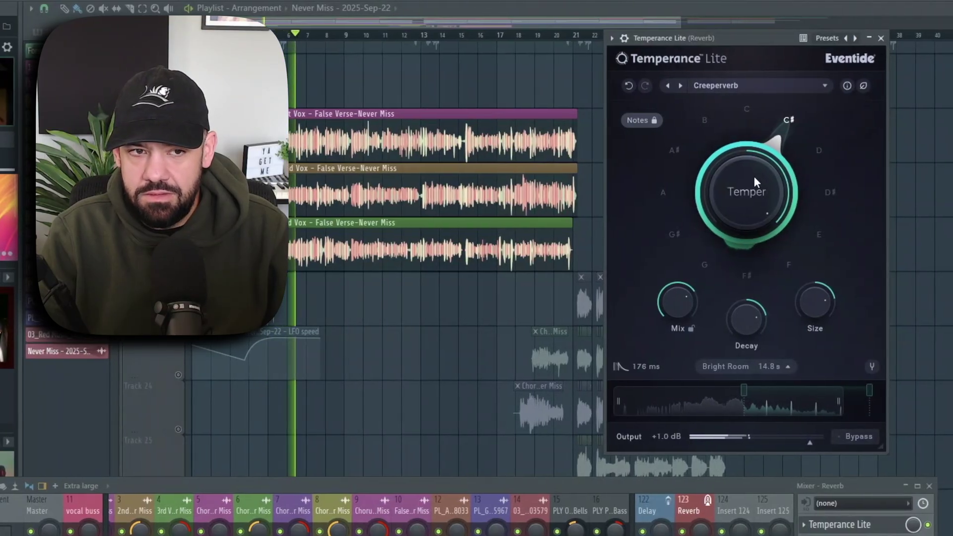